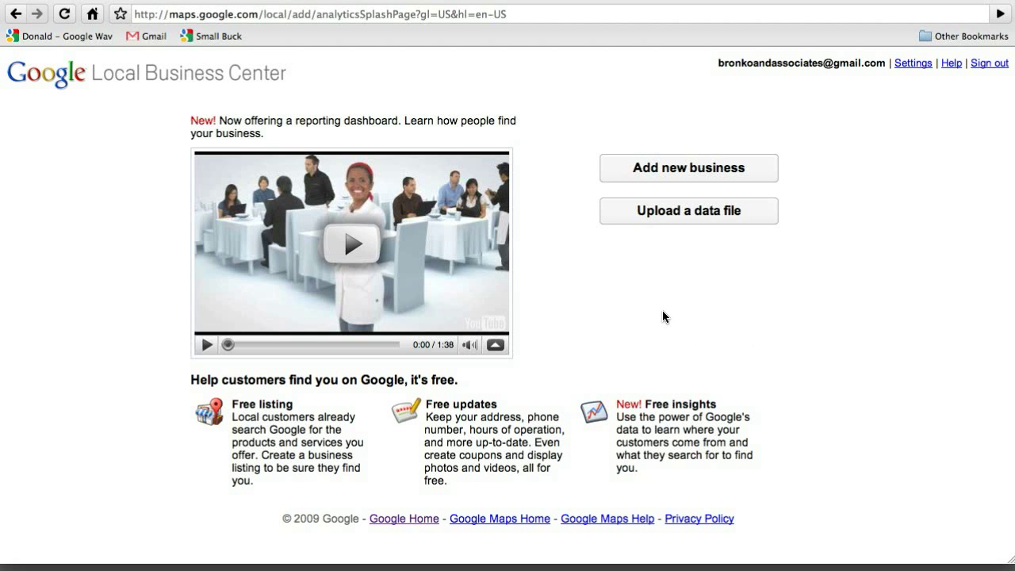
- Add a new business named 'Bronko and Associates' with its street address, suite line and city Franklin
{"action": "left_click", "coordinate": [681, 176]}
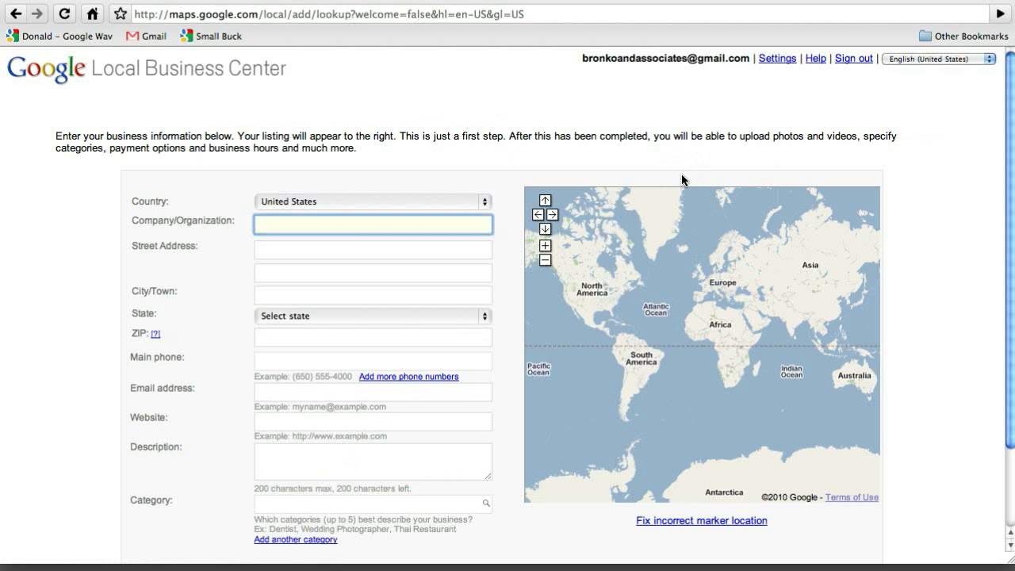
{"action": "type", "text": "Bronko and Assoc"}
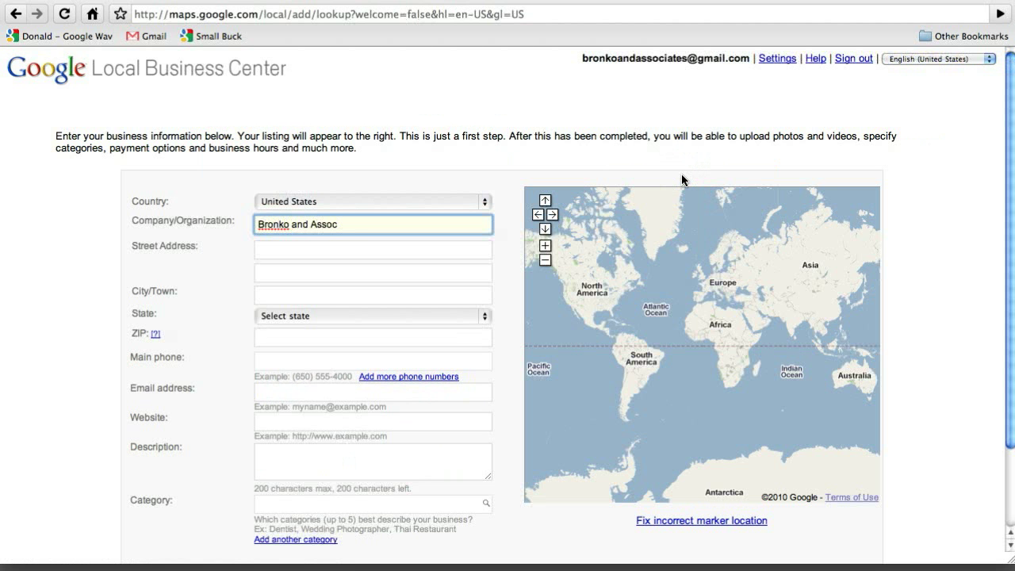
{"action": "type", "text": "iates"}
{"action": "left_click", "coordinate": [274, 254]}
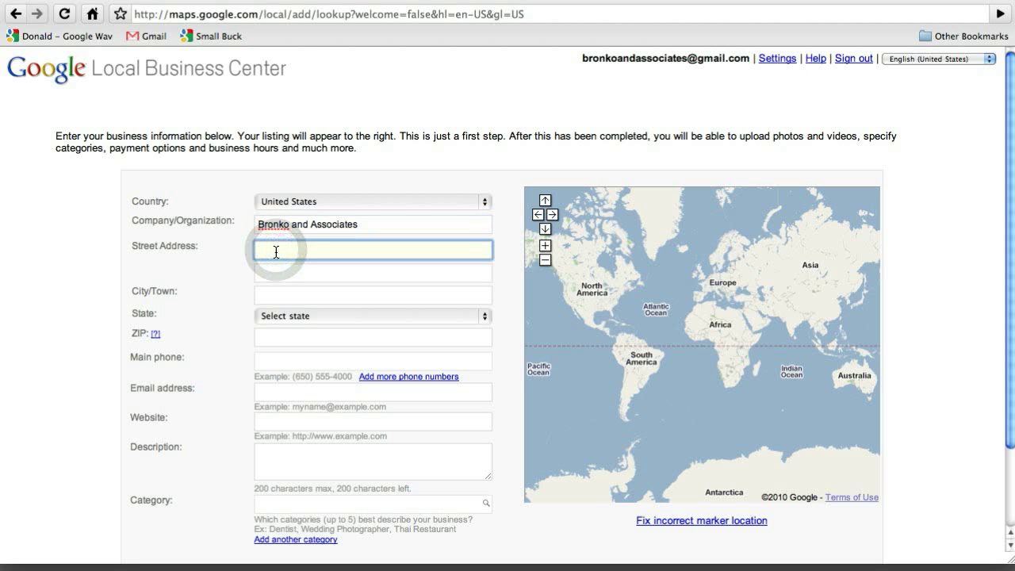
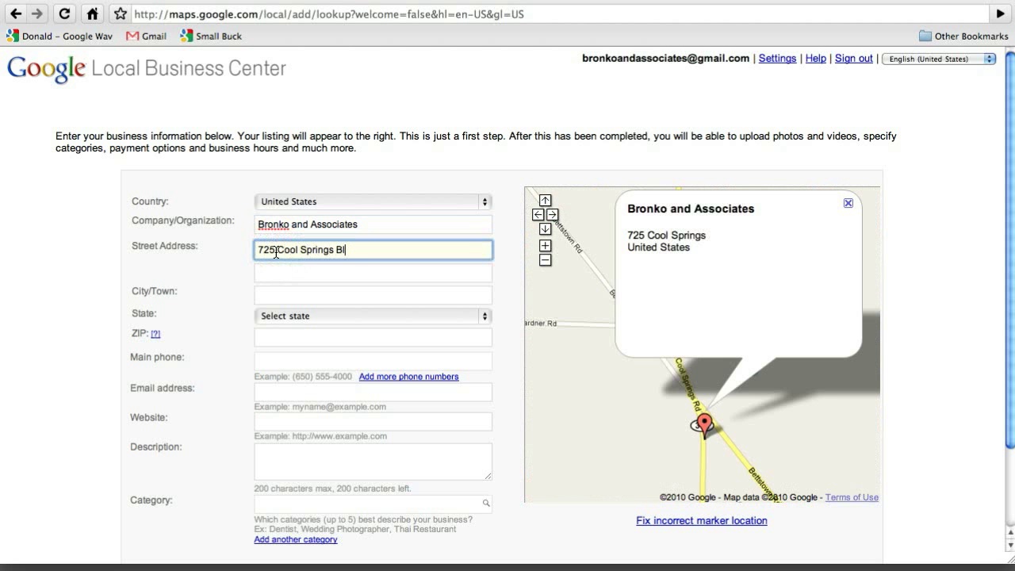
{"action": "key", "text": "Tab"}
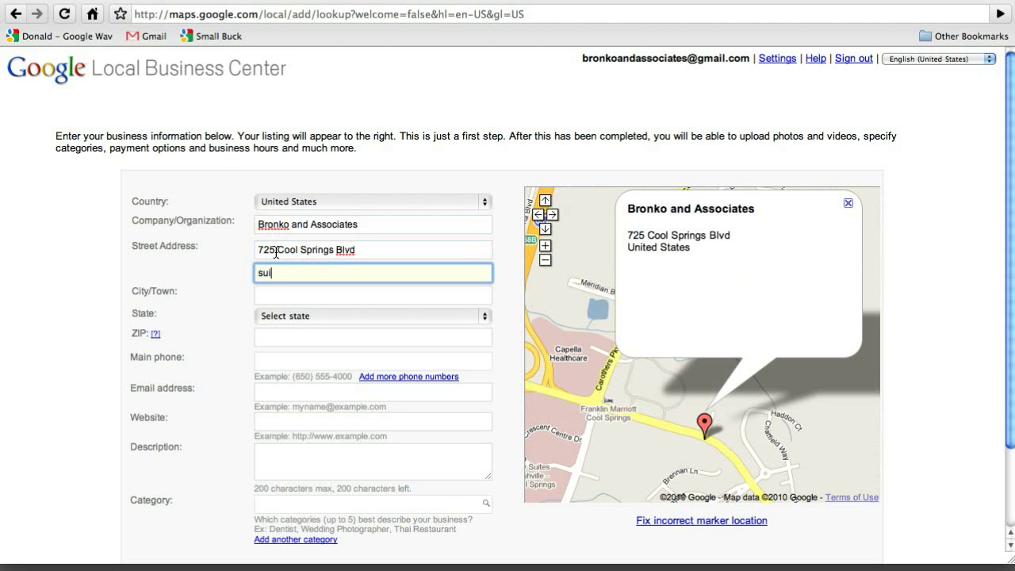
{"action": "key", "text": "BackSpace"}
{"action": "key", "text": "BackSpace"}
{"action": "key", "text": "BackSpace"}
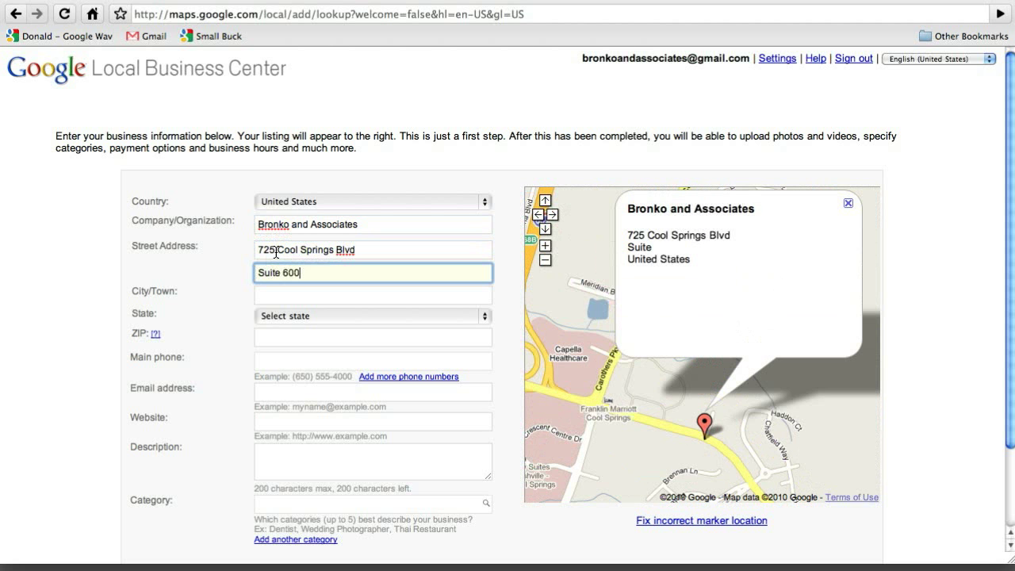
{"action": "key", "text": "Tab"}
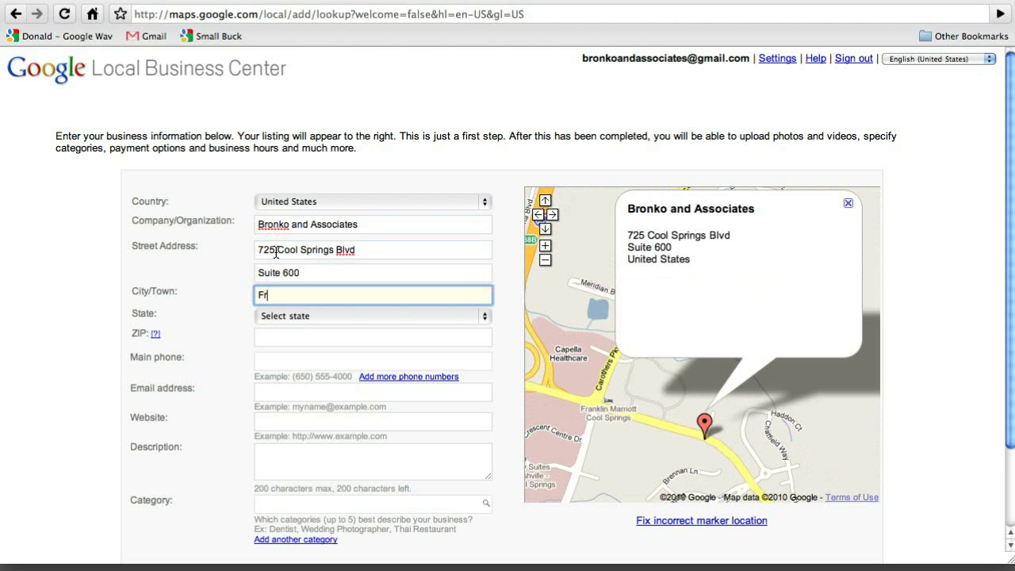
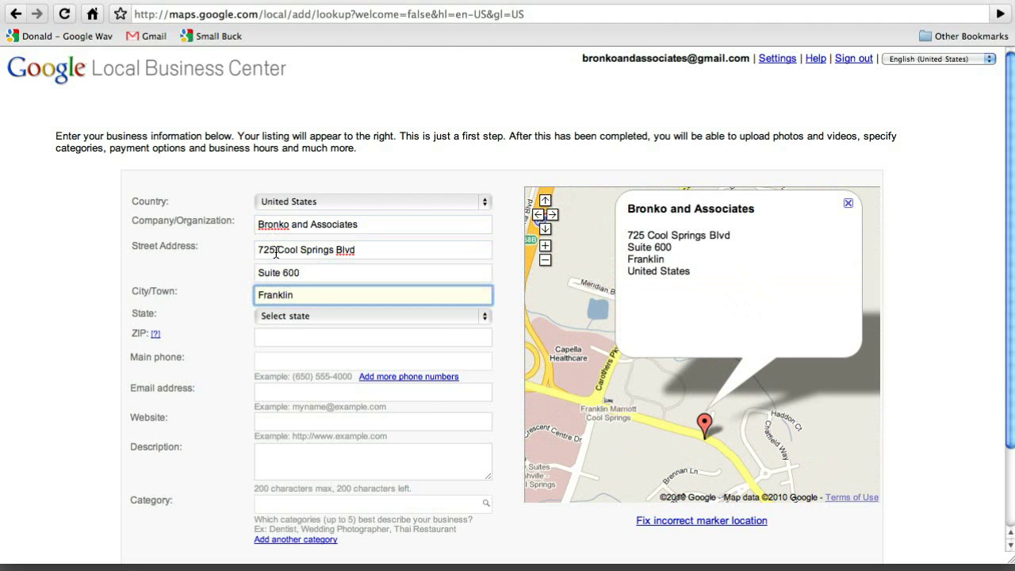
{"action": "key", "text": "Tab"}
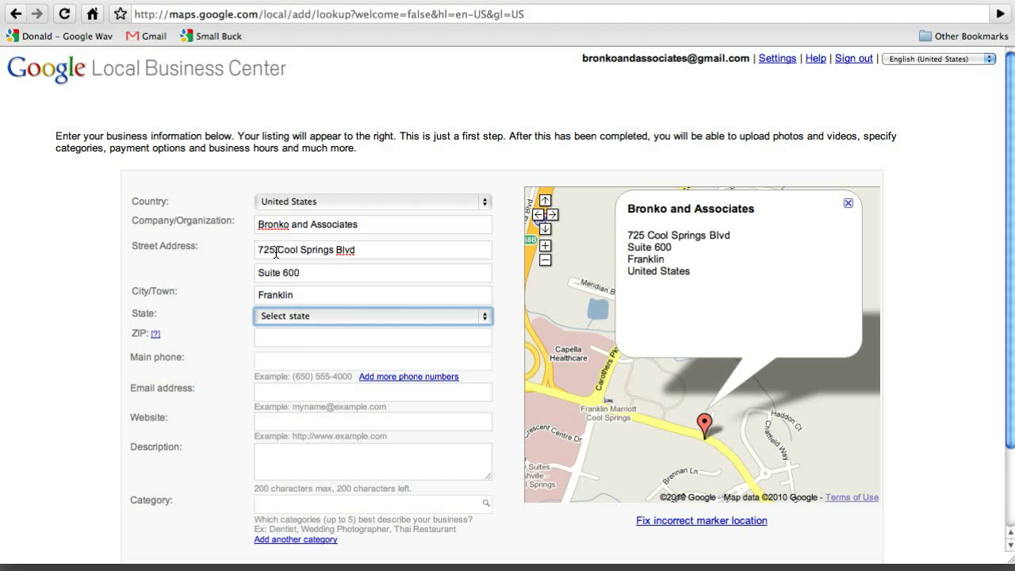
- Set the state to Tennessee and fill in the listing's ZIP code
{"action": "left_click", "coordinate": [355, 321]}
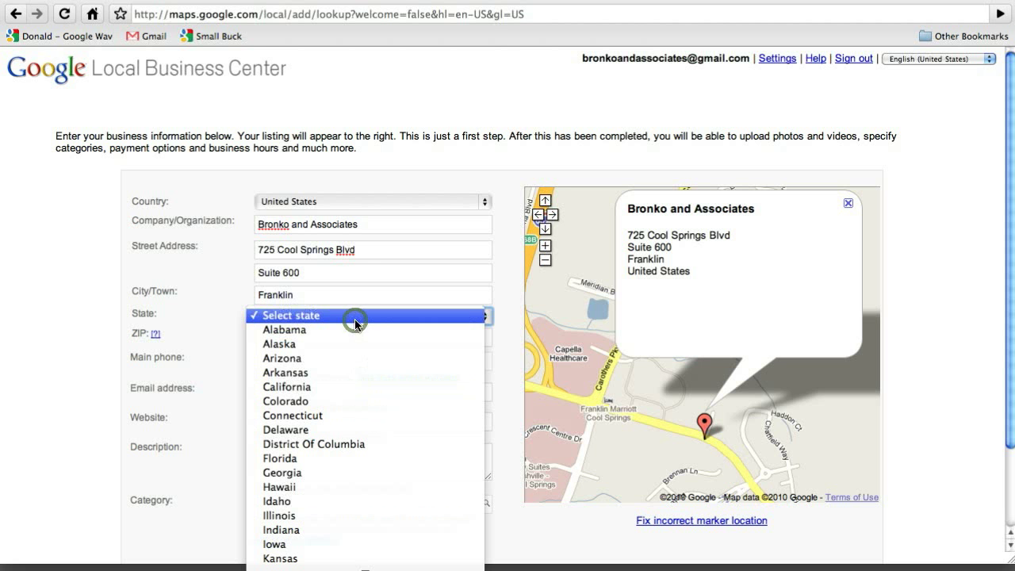
{"action": "key", "text": "t"}
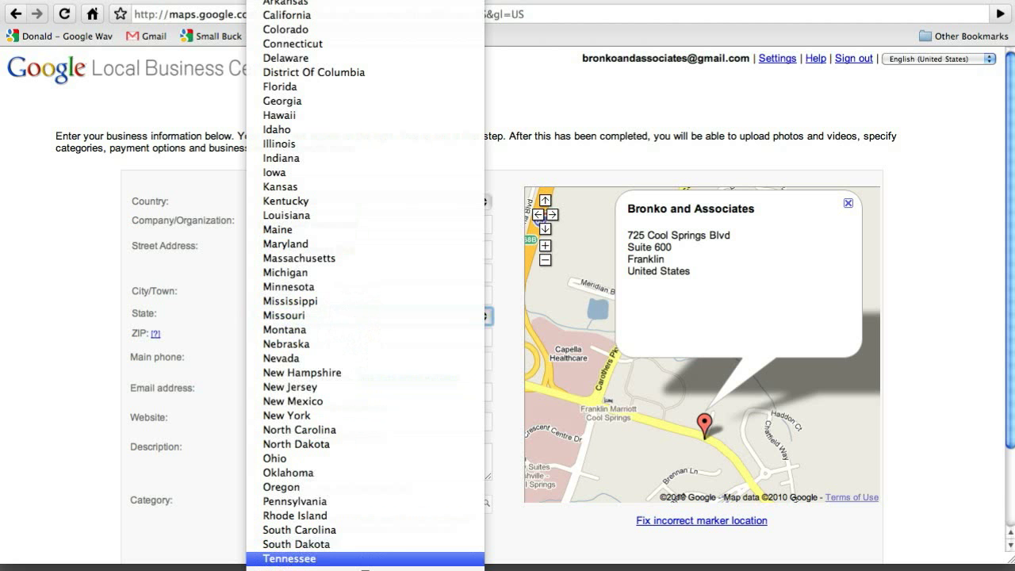
{"action": "left_click", "coordinate": [304, 559]}
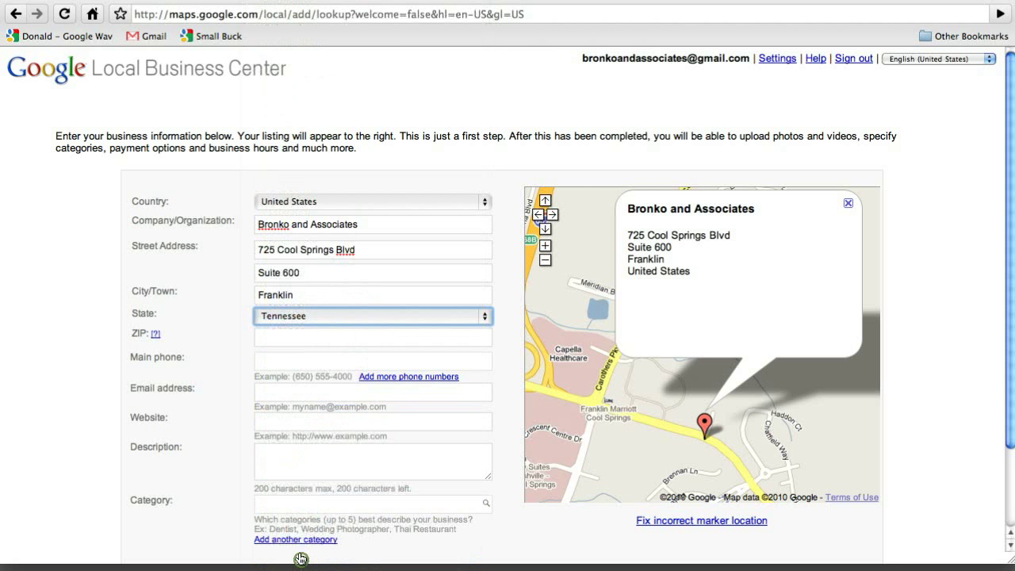
{"action": "left_click", "coordinate": [275, 336]}
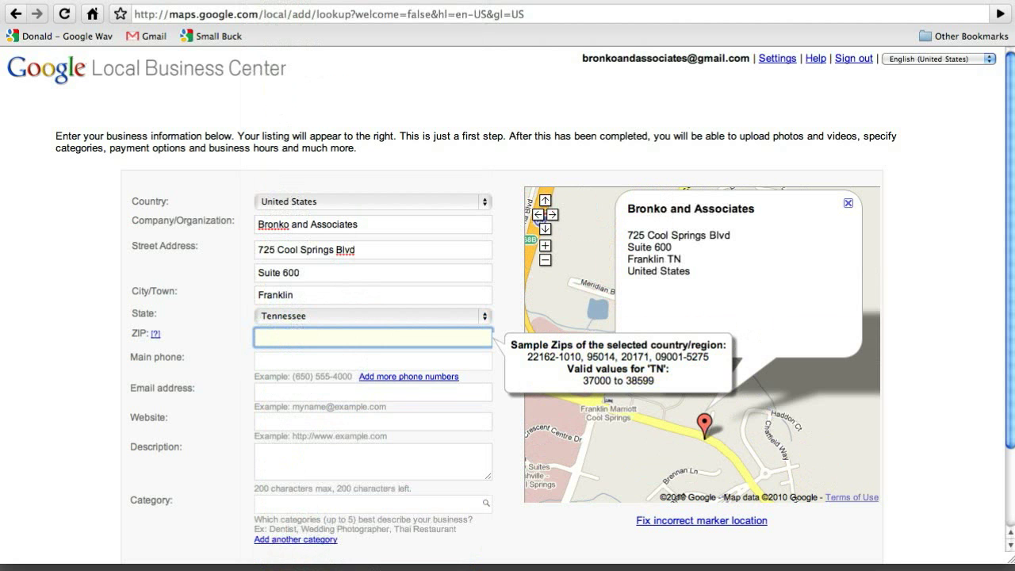
{"action": "type", "text": "37067"}
{"action": "left_click", "coordinate": [282, 362]}
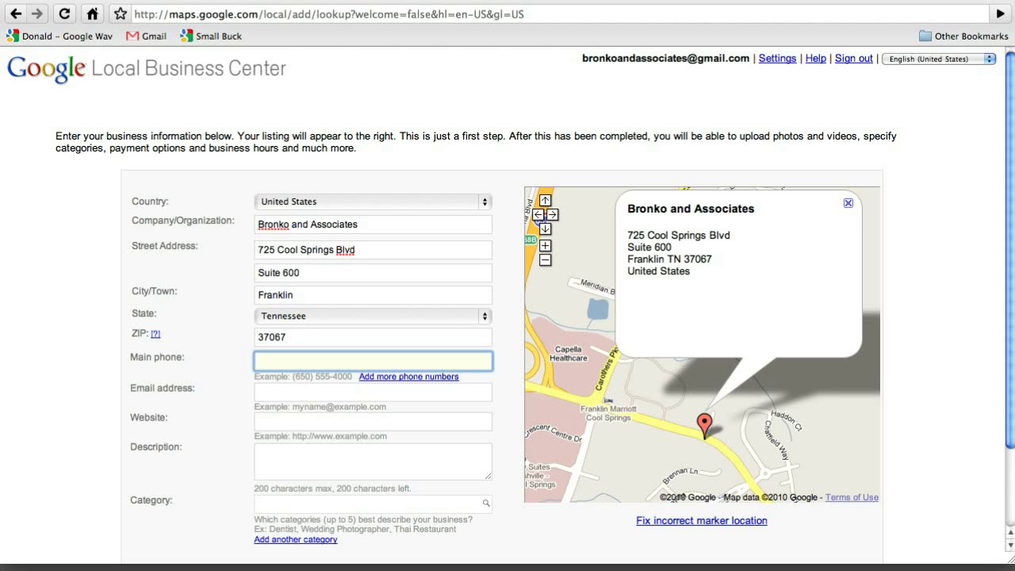
- Enter the main phone number with the area code in parentheses, then the contact e-mail address
{"action": "type", "text": "615"}
{"action": "key", "text": "Left"}
{"action": "key", "text": "Left"}
{"action": "key", "text": "Left"}
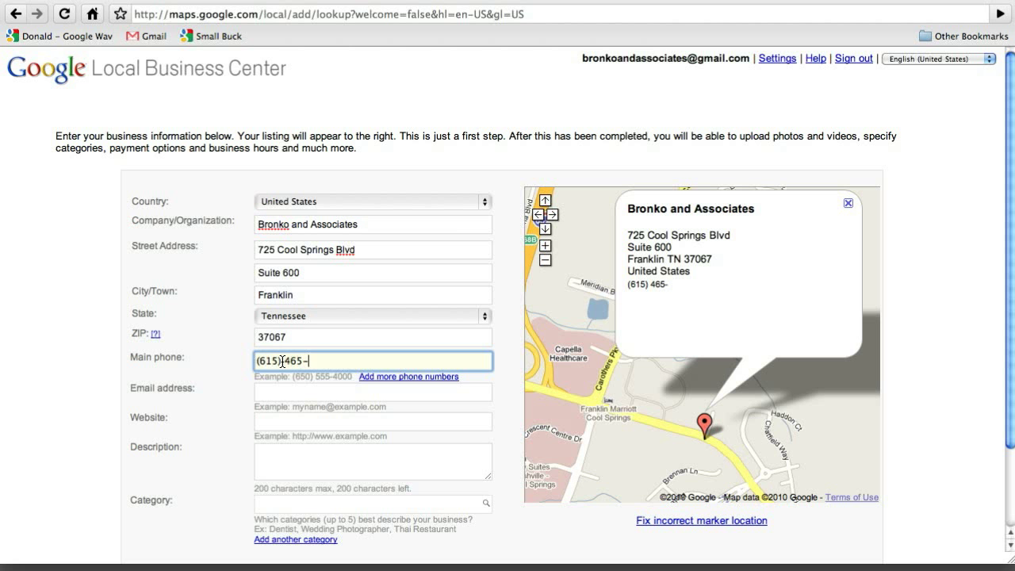
{"action": "left_click", "coordinate": [286, 389]}
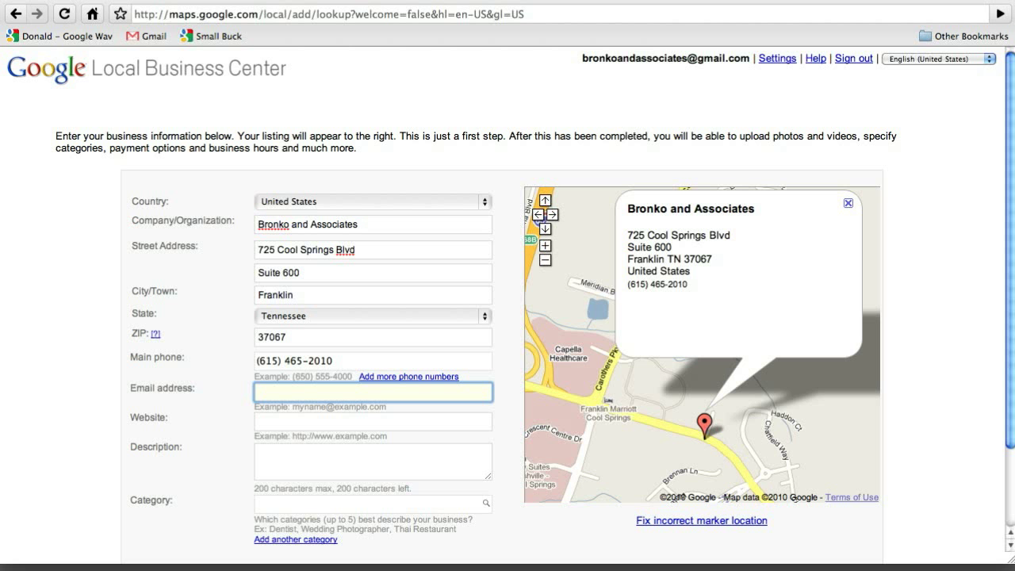
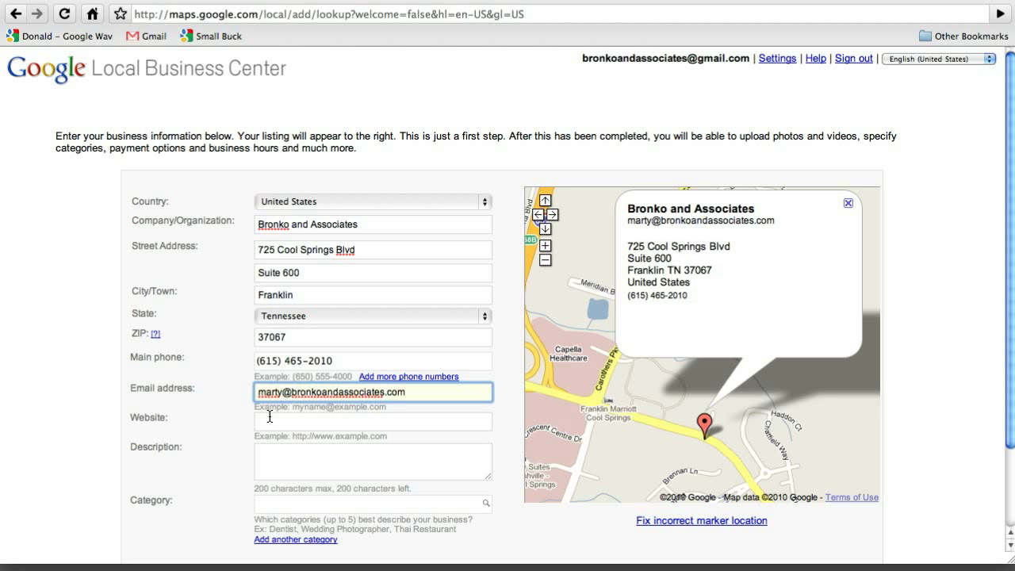
{"action": "left_click", "coordinate": [273, 419]}
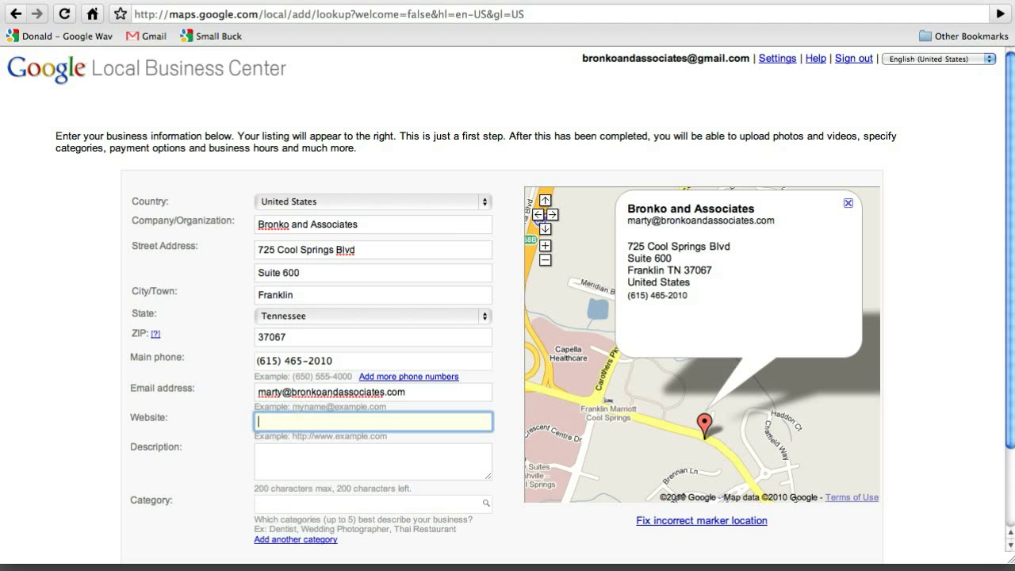
{"action": "type", "text": "http://www."}
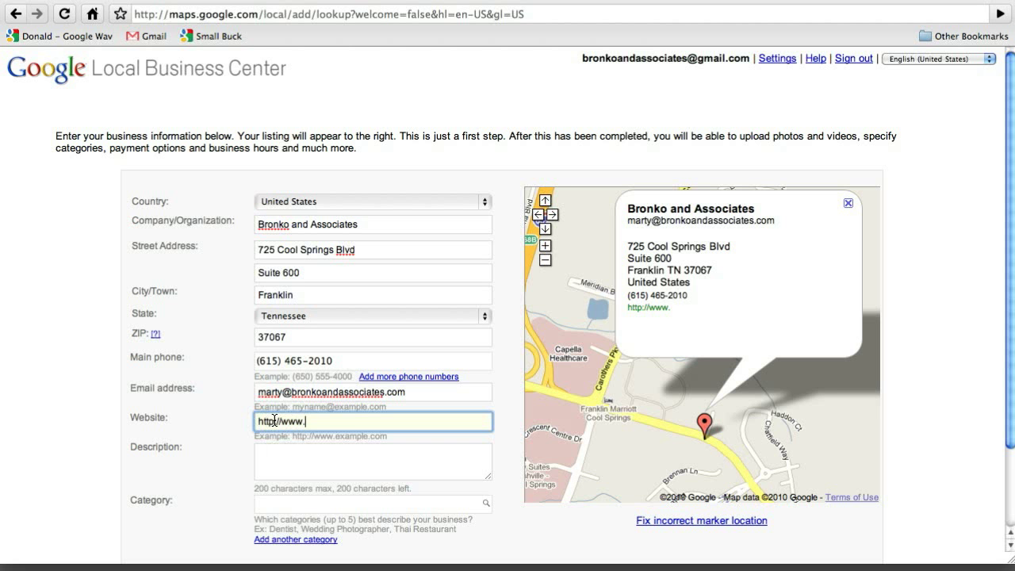
{"action": "type", "text": "bronkoandassociates.com"}
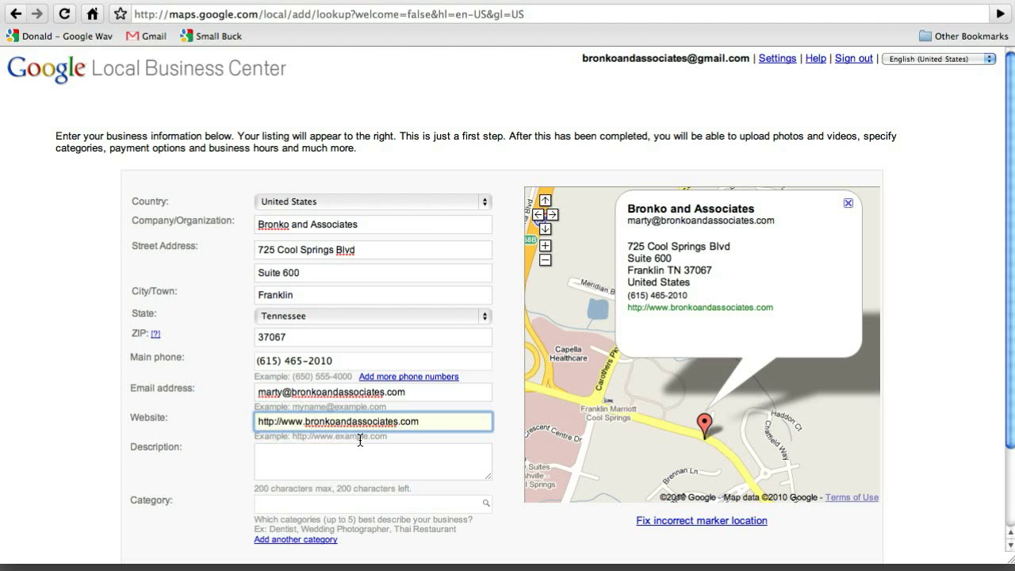
{"action": "left_click", "coordinate": [333, 455]}
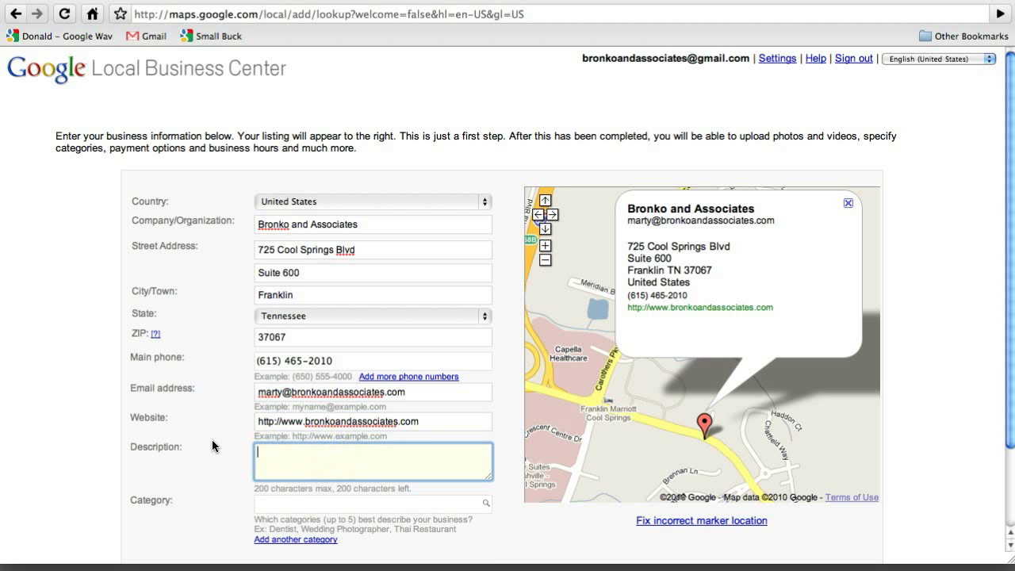
- Start the description with 'A Franklin, Tennessee based Insurance company. Providing'
{"action": "scroll", "coordinate": [214, 445], "scroll_direction": "down", "scroll_amount": 3}
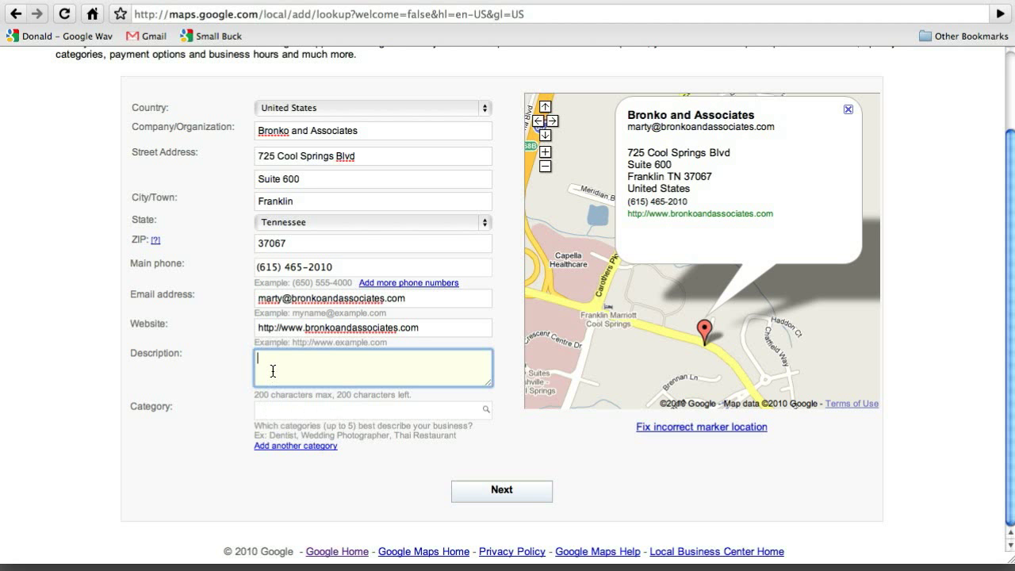
{"action": "type", "text": "A Franklin, Tenne"}
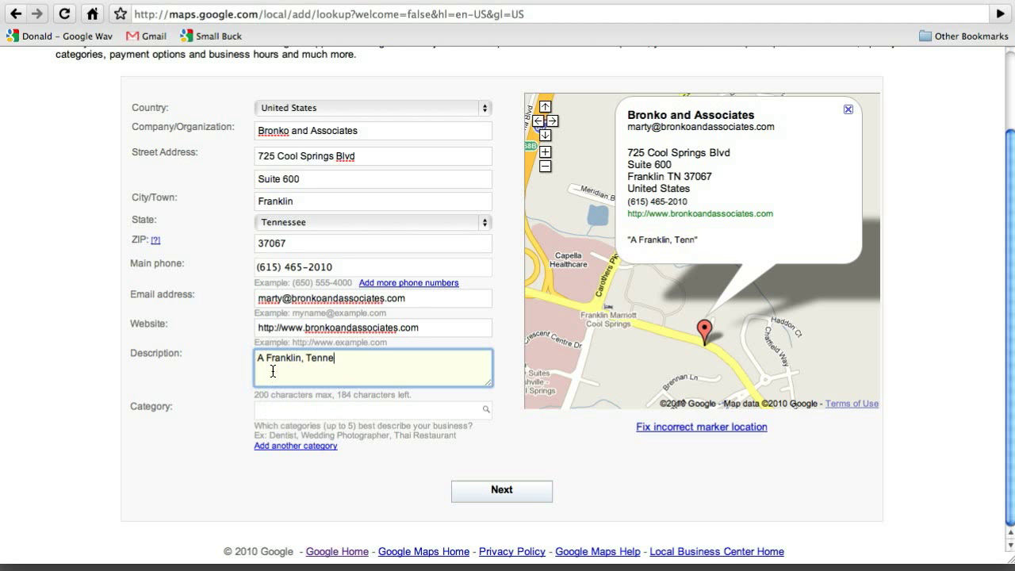
{"action": "type", "text": "ssee bas"}
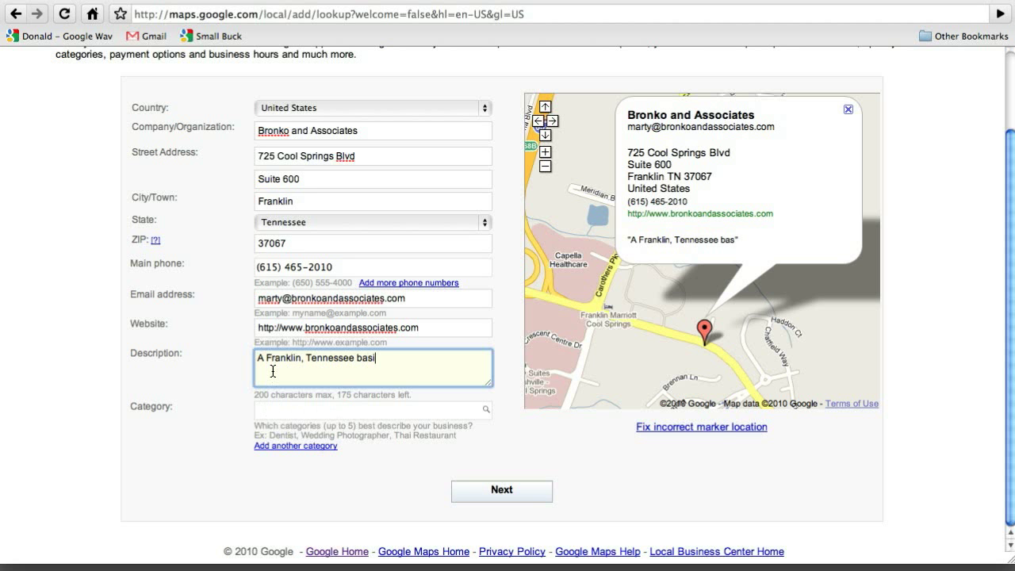
{"action": "type", "text": "ed Insurance\""}
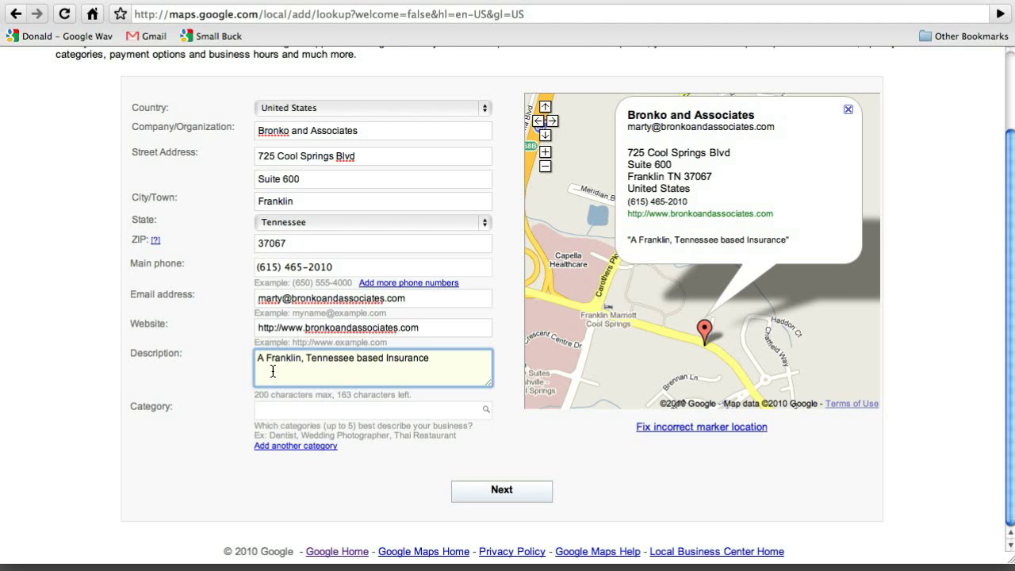
{"action": "type", "text": "company. Pr"}
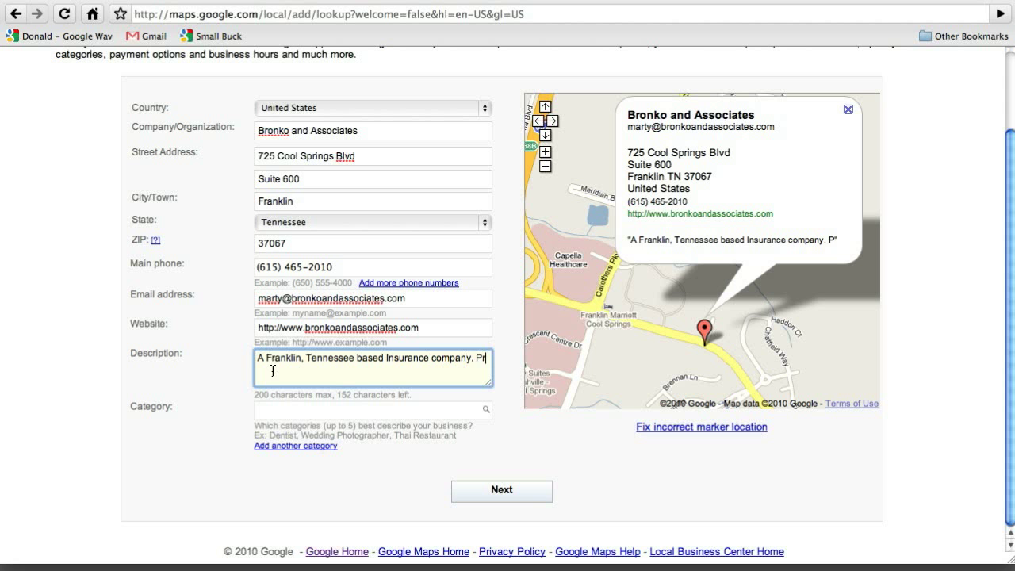
{"action": "type", "text": "oviding"}
- Complete the description with ': Annuities, Life Insurance, Health Insurance, Long Term Care Insurance, and Fundraising'
{"action": "key", "text": "BackSpace"}
{"action": "type", "text": ":An"}
{"action": "key", "text": "BackSpace"}
{"action": "key", "text": "BackSpace"}
{"action": "type", "text": "Ann"}
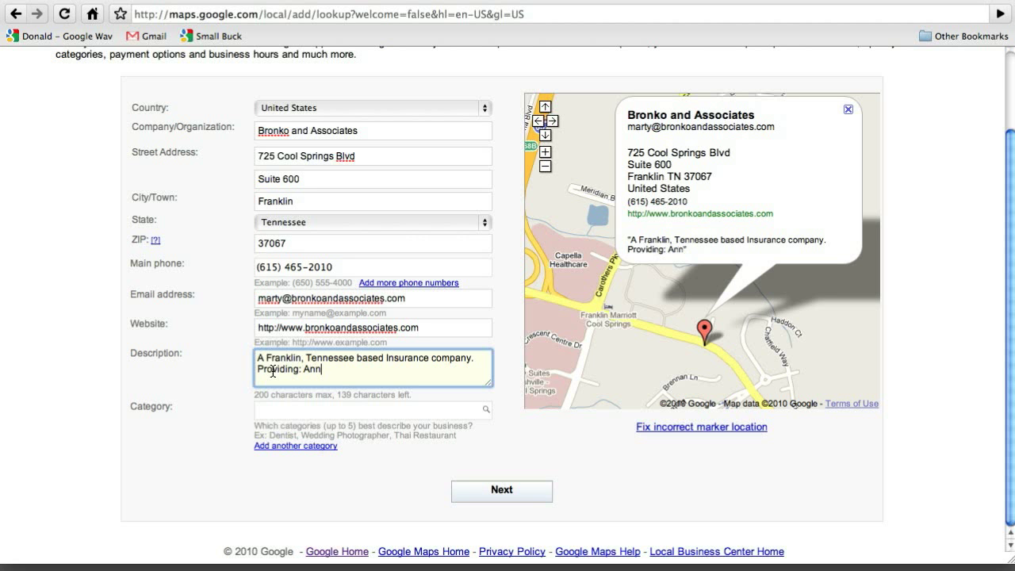
{"action": "type", "text": "uities, Life Insu"}
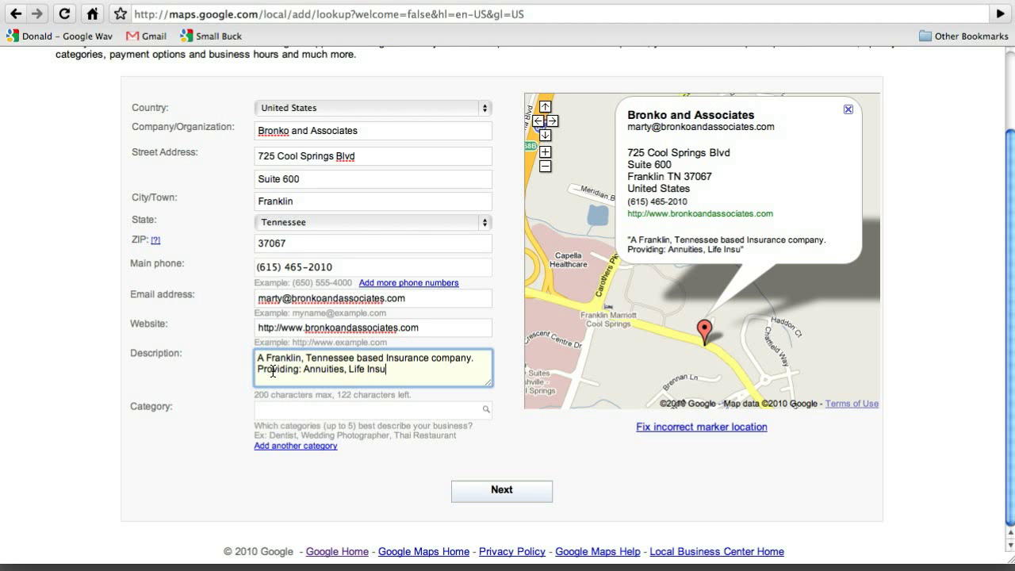
{"action": "type", "text": "rance"}
{"action": "key", "text": "BackSpace"}
{"action": "type", "text": ", Health Insurance"}
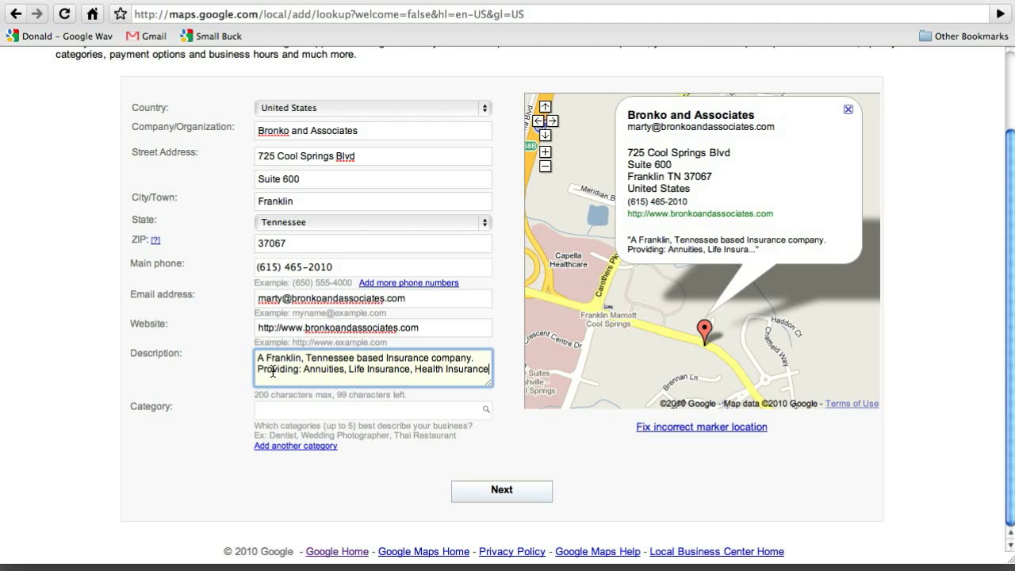
{"action": "type", "text": " ,"}
{"action": "type", "text": "Lon"}
{"action": "type", "text": "g"}
{"action": "type", "text": " Term"}
{"action": "type", "text": " Care"}
{"action": "type", "text": " Insura"}
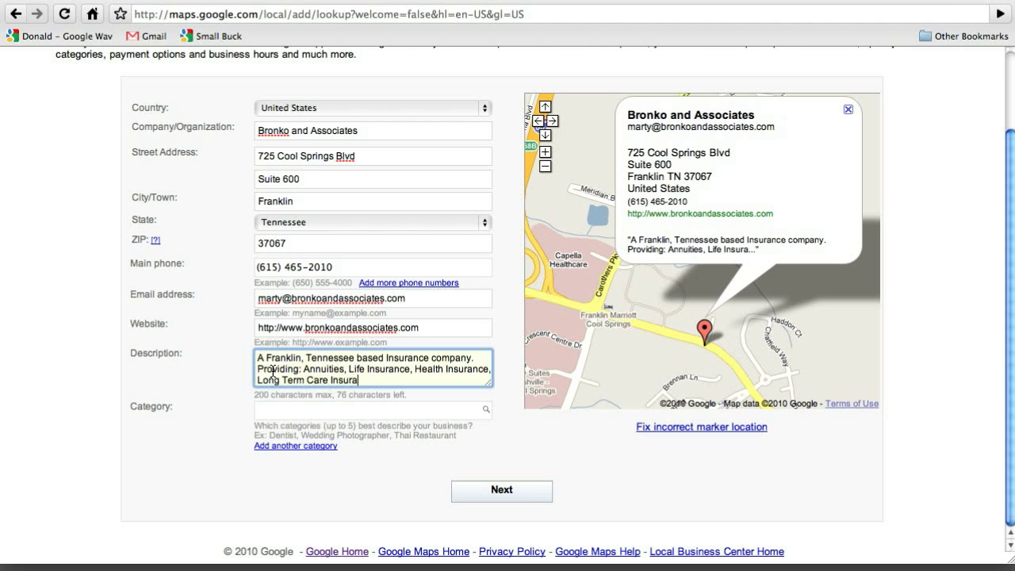
{"action": "type", "text": "nce, and Fund R"}
{"action": "key", "text": "BackSpace"}
{"action": "key", "text": "BackSpace"}
{"action": "type", "text": "raising."}
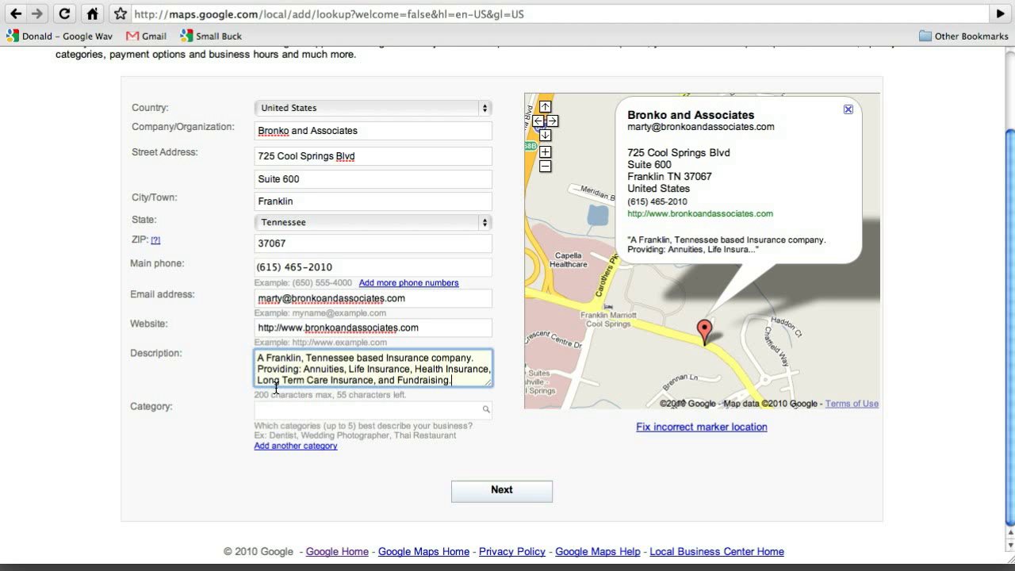
- Add Health Insurance Agency and Life Insurance Agency as the first two categories
{"action": "left_click", "coordinate": [259, 411]}
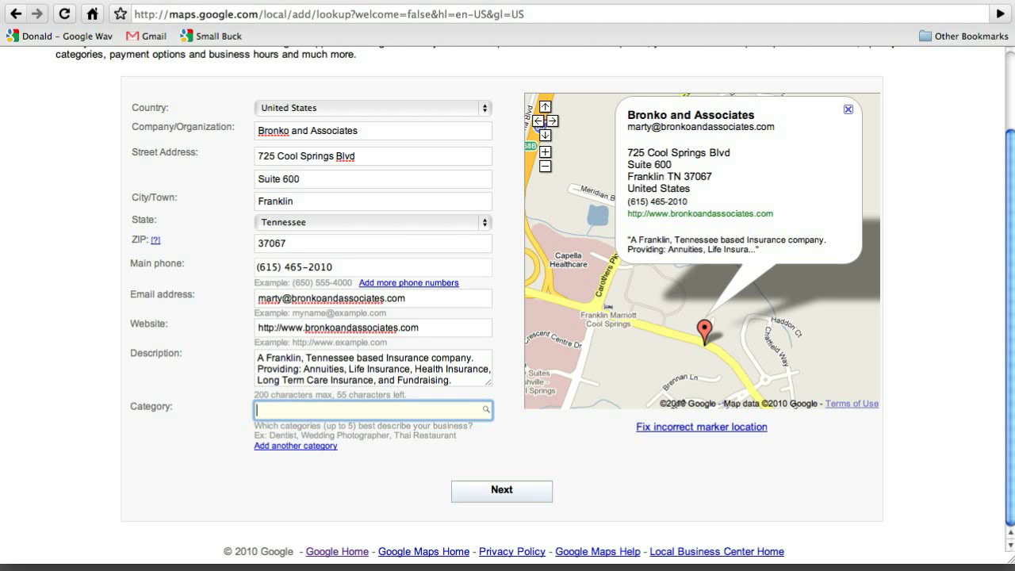
{"action": "type", "text": "In"}
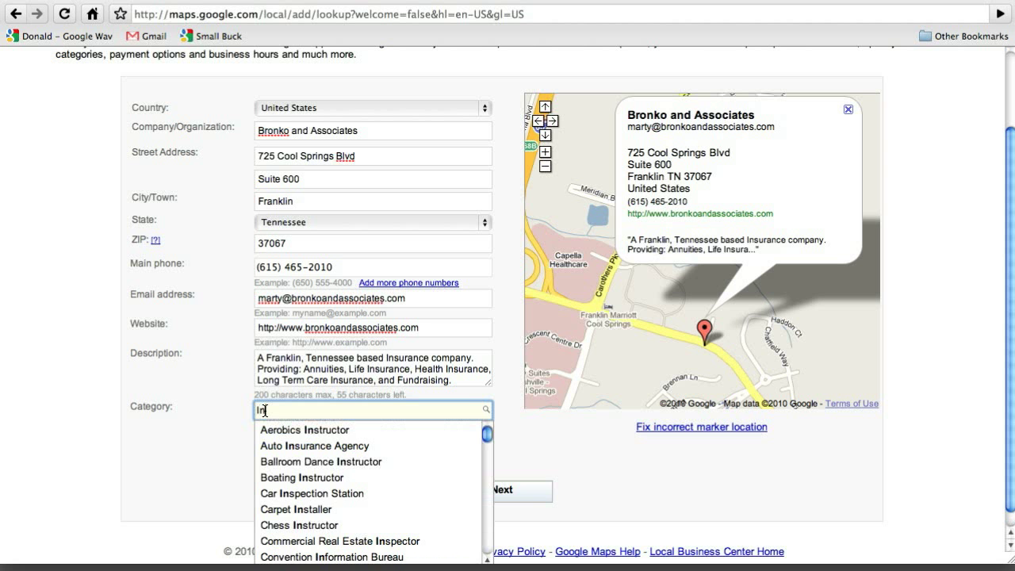
{"action": "type", "text": "surance"}
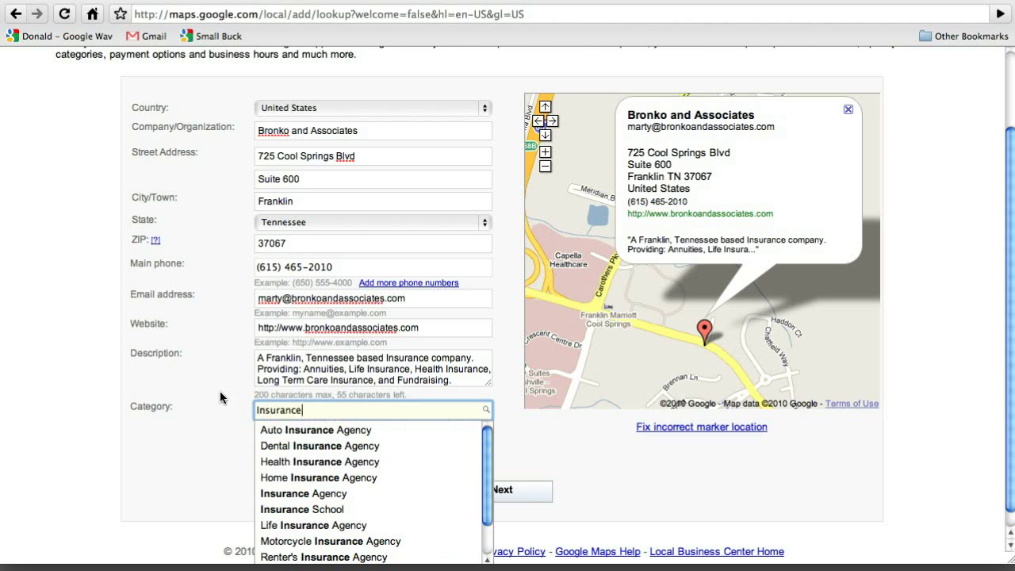
{"action": "left_click", "coordinate": [299, 461]}
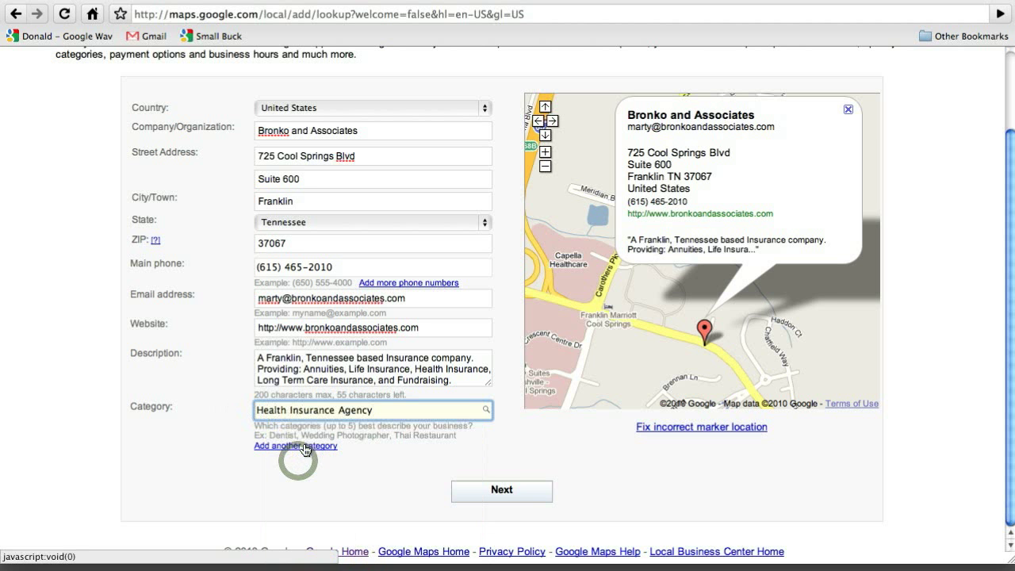
{"action": "left_click", "coordinate": [301, 447]}
{"action": "type", "text": "Life"}
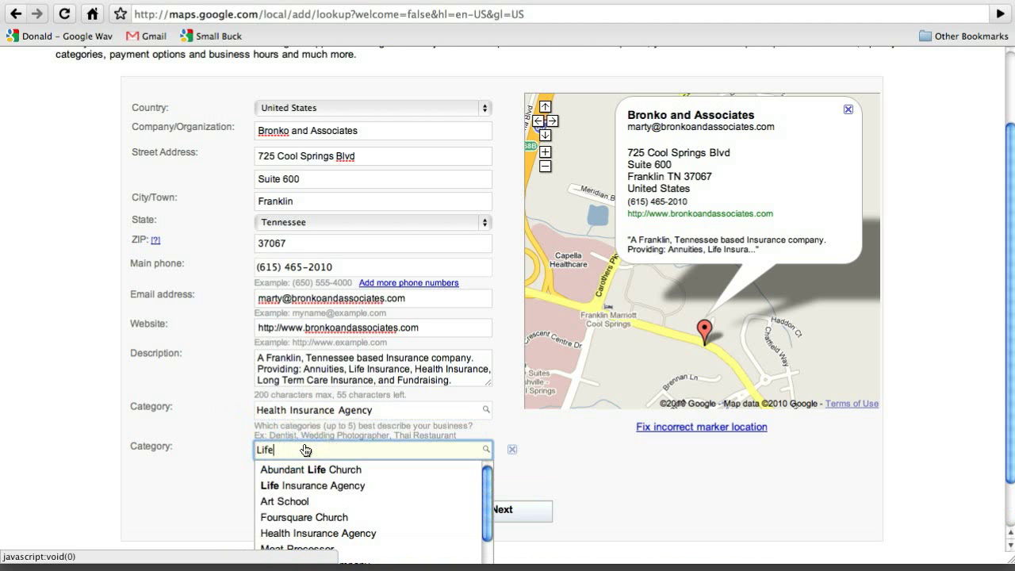
{"action": "left_click", "coordinate": [312, 485]}
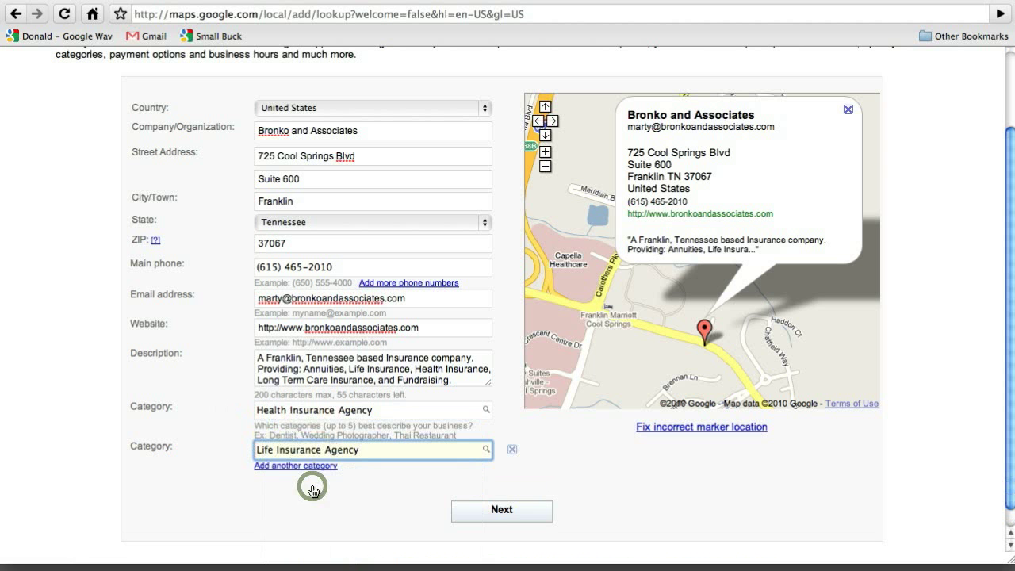
- Search for a third category and choose Assisted Living Facility
{"action": "left_click", "coordinate": [296, 466]}
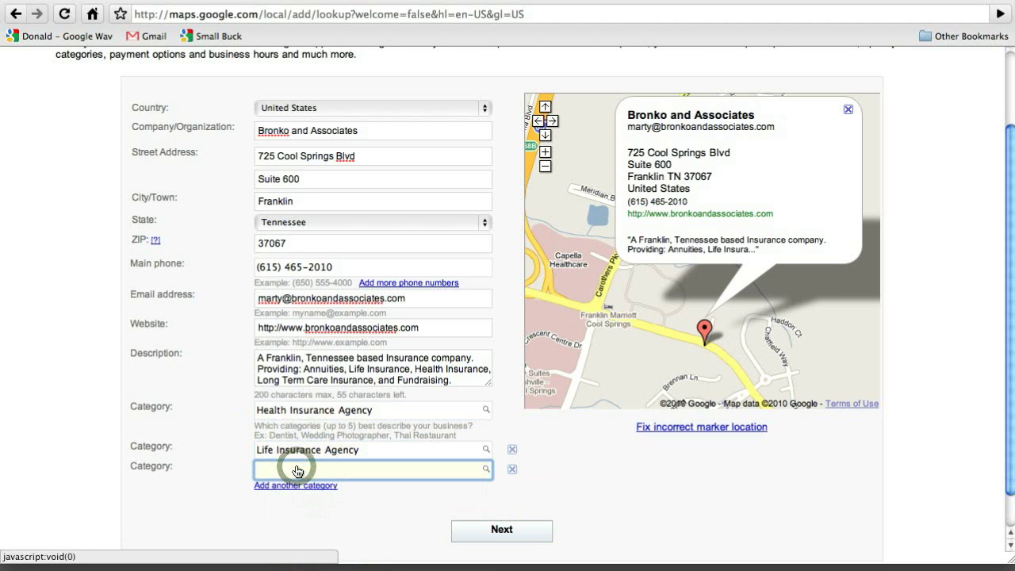
{"action": "type", "text": "a"}
{"action": "key", "text": "BackSpace"}
{"action": "type", "text": "Annu"}
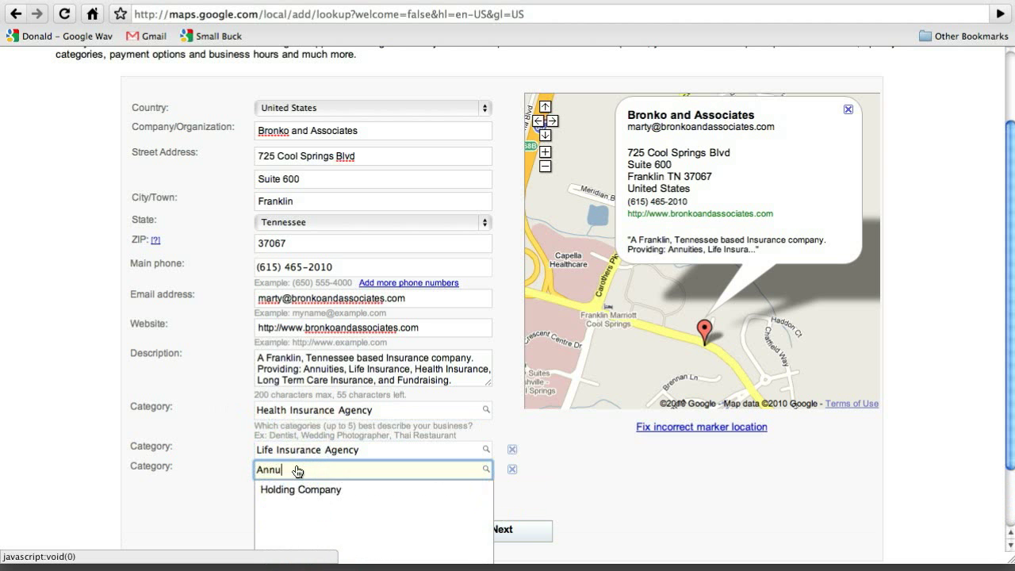
{"action": "type", "text": "it"}
{"action": "key", "text": "BackSpace"}
{"action": "key", "text": "BackSpace"}
{"action": "key", "text": "BackSpace"}
{"action": "key", "text": "BackSpace"}
{"action": "key", "text": "BackSpace"}
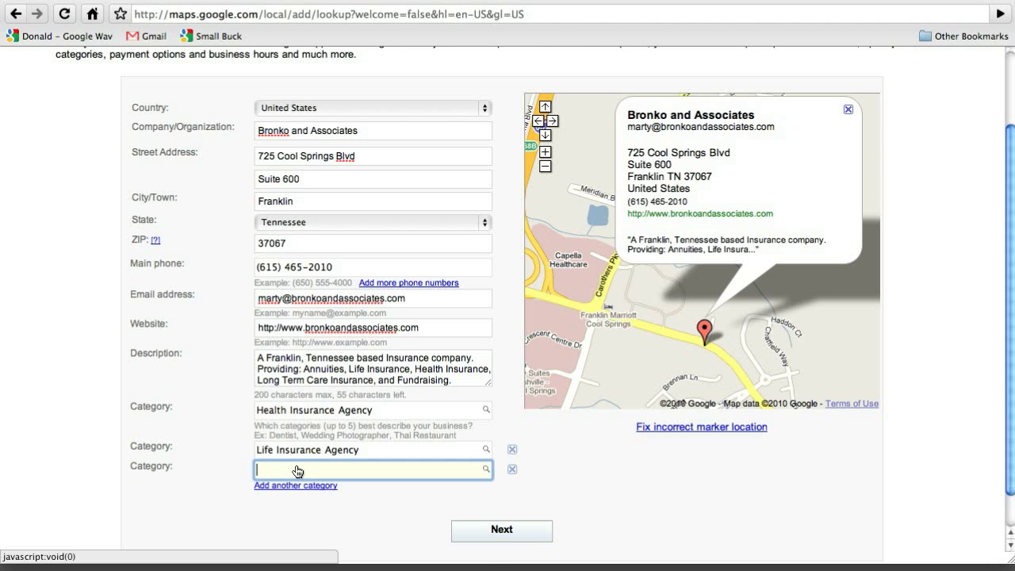
{"action": "type", "text": "long"}
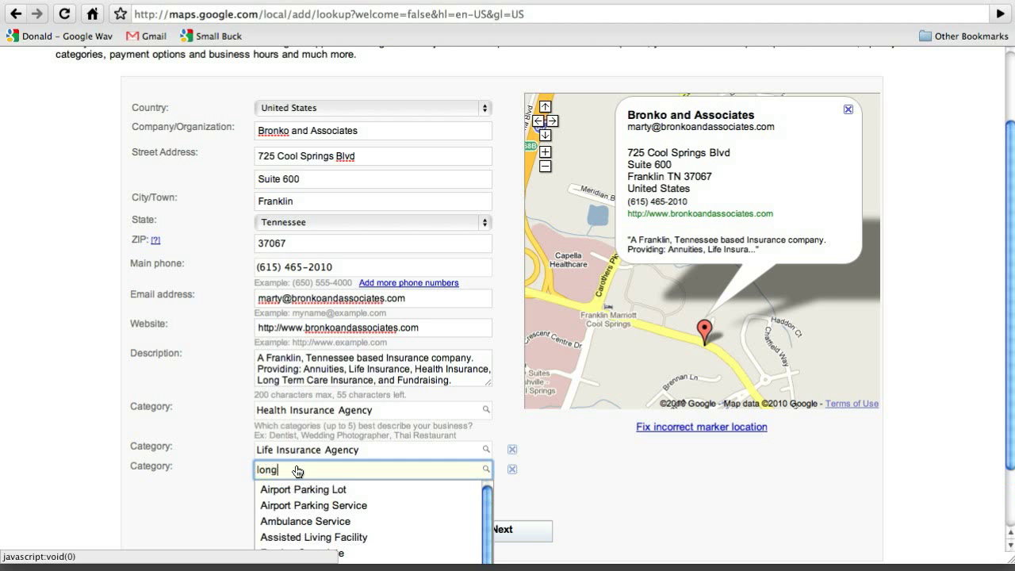
{"action": "type", "text": " ter"}
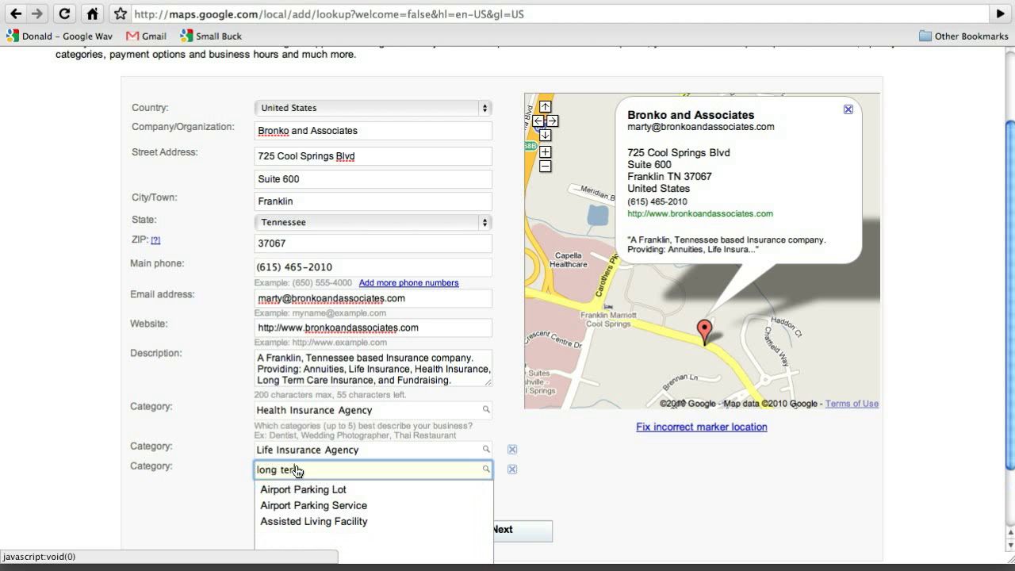
{"action": "left_click", "coordinate": [302, 522]}
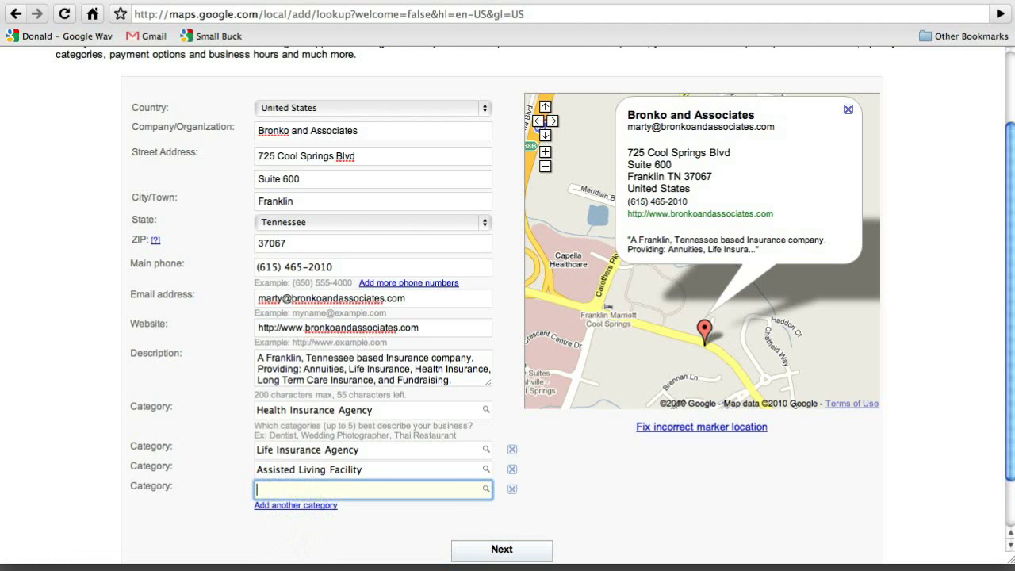
- Add the custom category 'Annuities and Investments', correcting its spelling
{"action": "type", "text": "Annut"}
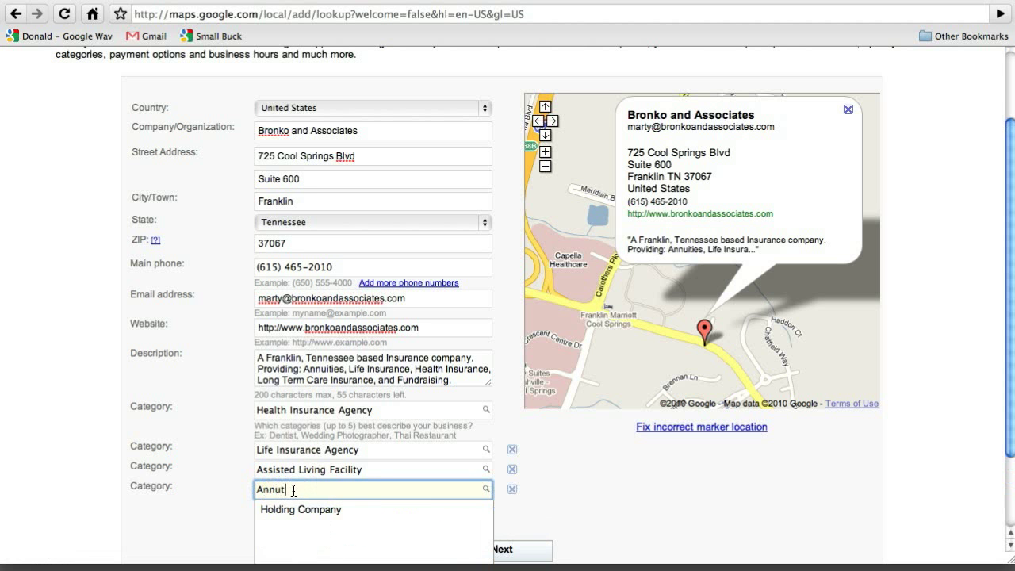
{"action": "type", "text": "ies"}
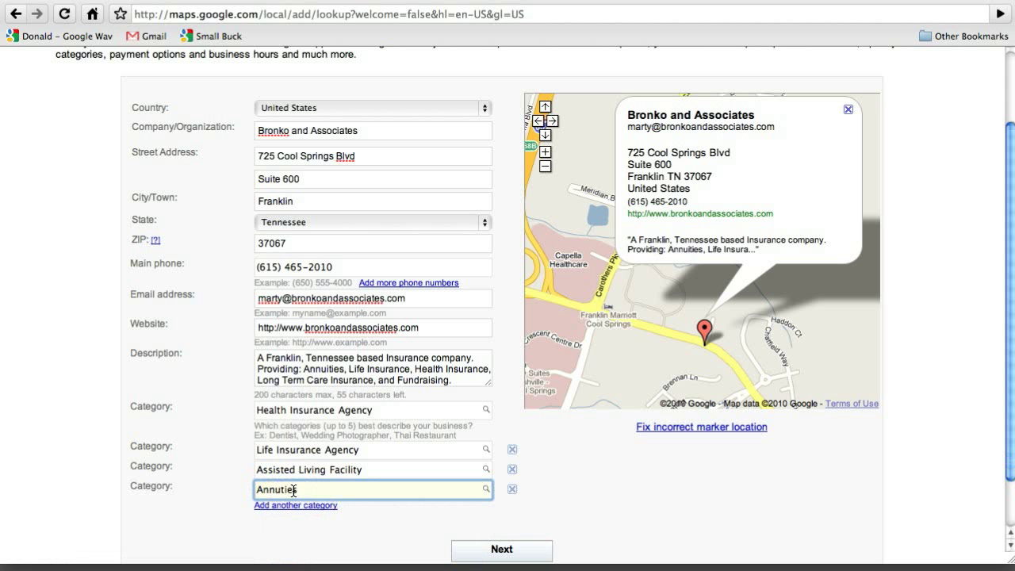
{"action": "type", "text": " and IN"}
{"action": "key", "text": "BackSpace"}
{"action": "type", "text": "nvestment"}
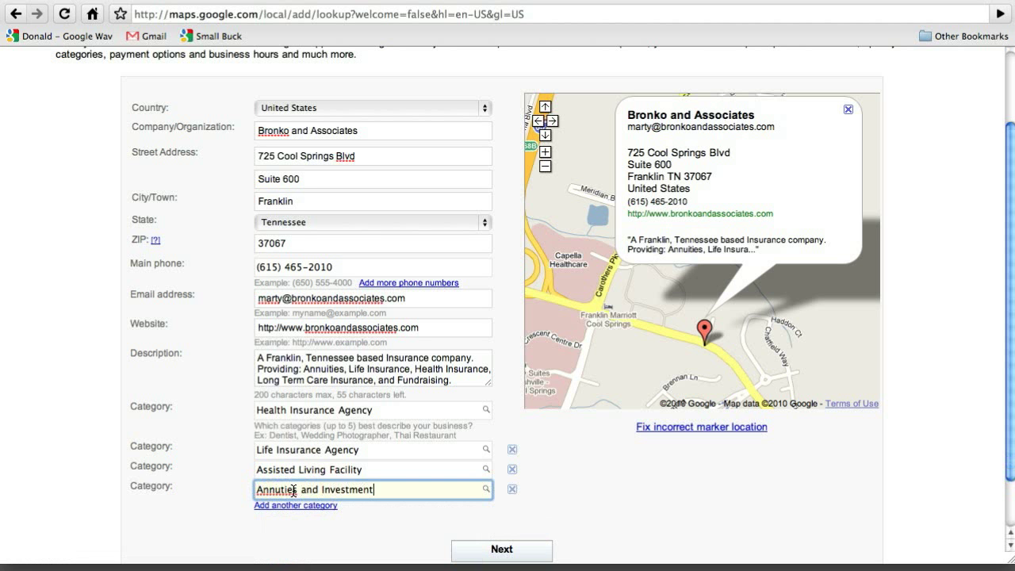
{"action": "type", "text": "s"}
{"action": "scroll", "coordinate": [193, 445], "scroll_direction": "down", "scroll_amount": 1}
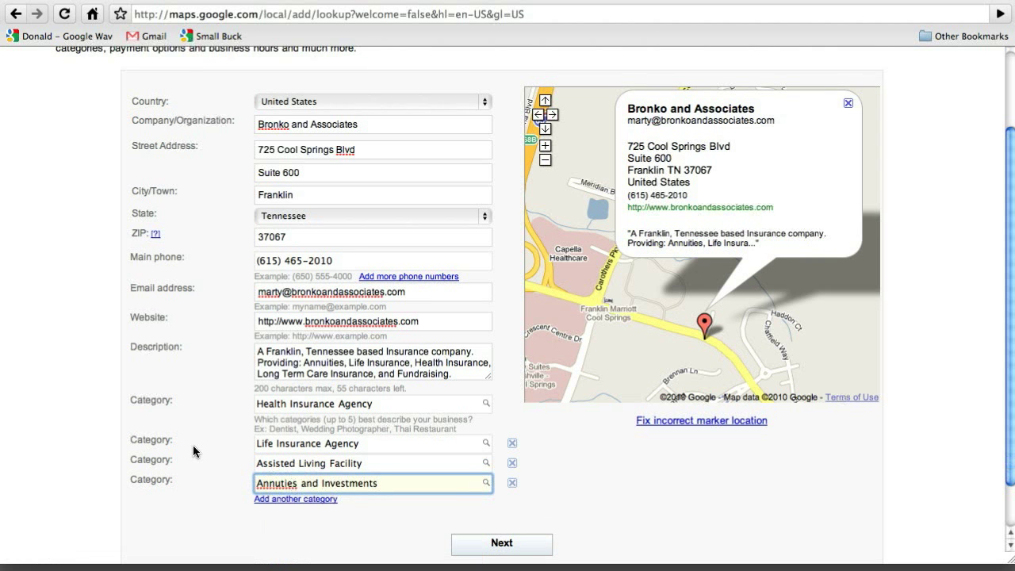
{"action": "left_click", "coordinate": [279, 475]}
{"action": "type", "text": "i"}
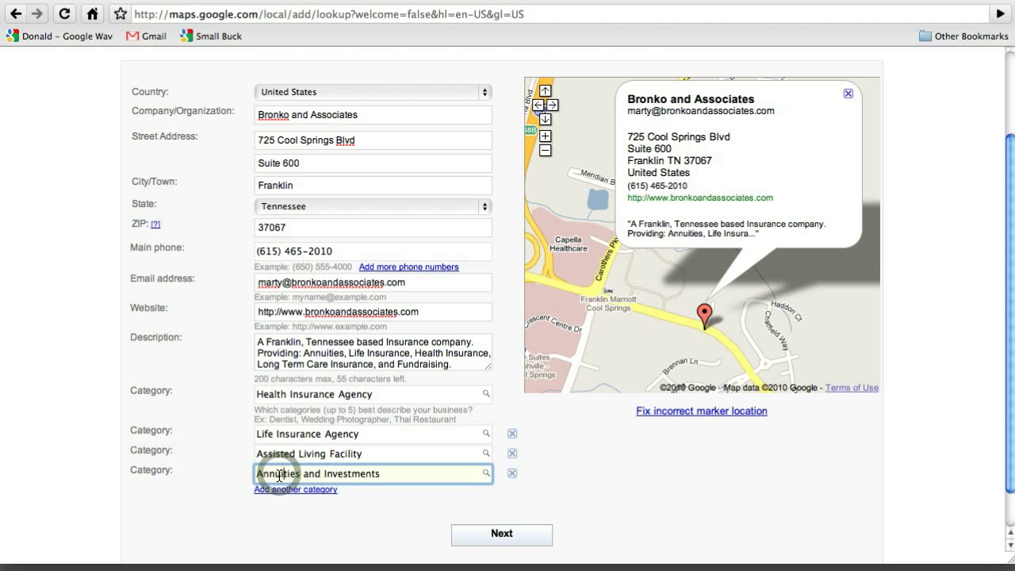
- Add the category 'Fundraising for Charities and Non Profit Organization' and continue to the next page
{"action": "scroll", "coordinate": [280, 475], "scroll_direction": "down", "scroll_amount": 1}
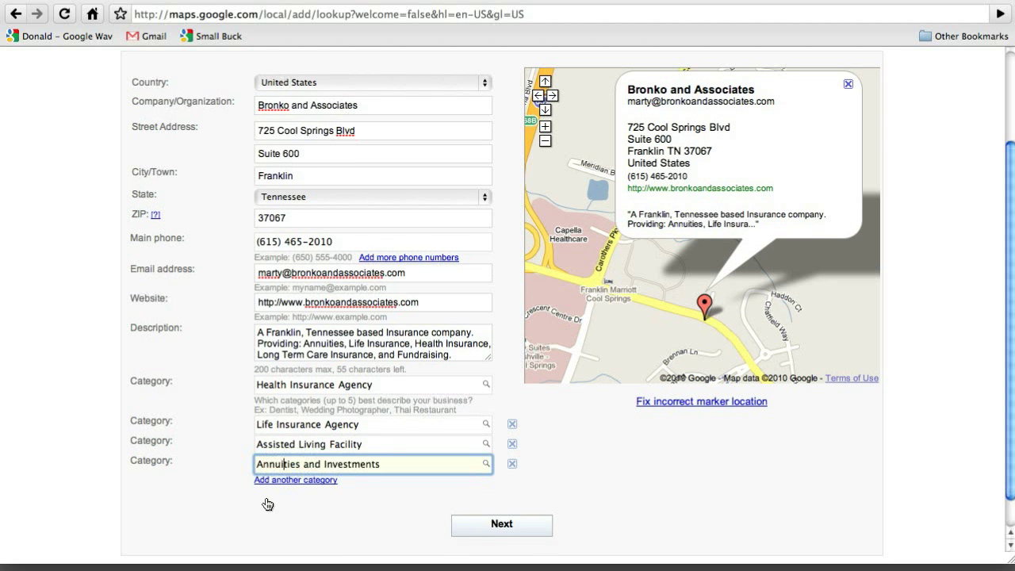
{"action": "left_click", "coordinate": [272, 482]}
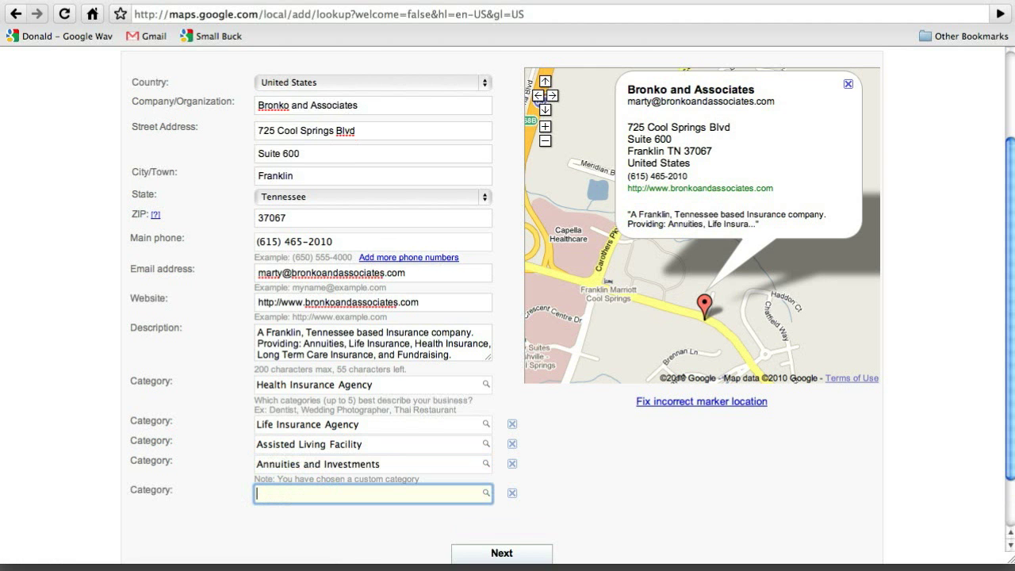
{"action": "type", "text": "Fund"}
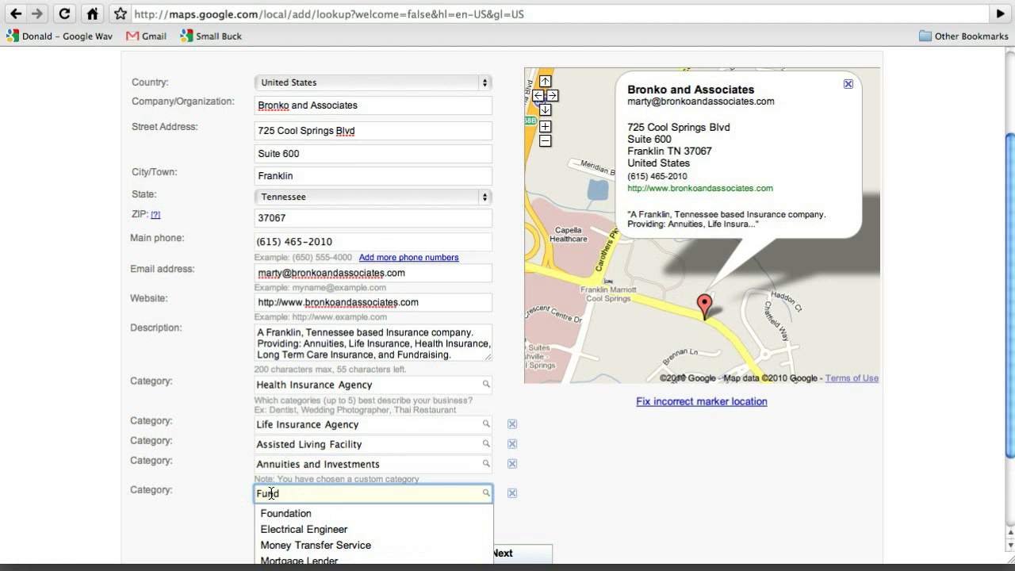
{"action": "type", "text": "raising"}
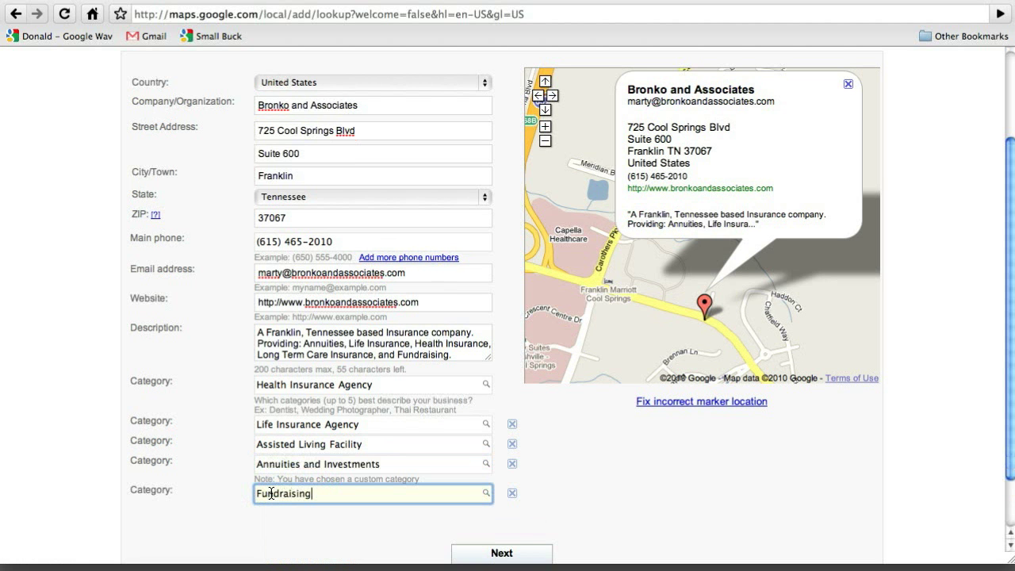
{"action": "type", "text": " for Charities and Non"}
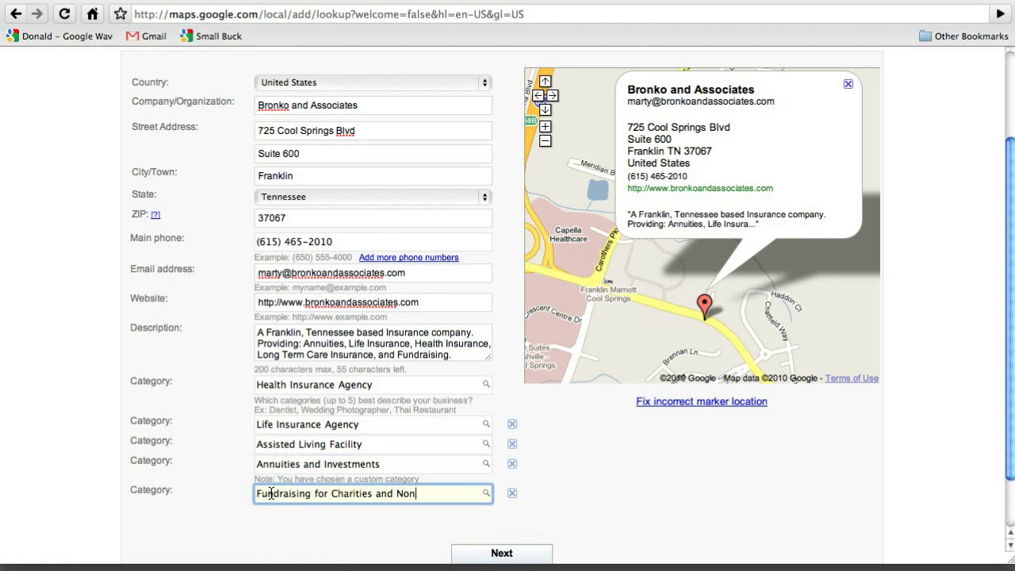
{"action": "type", "text": " Profit Organization"}
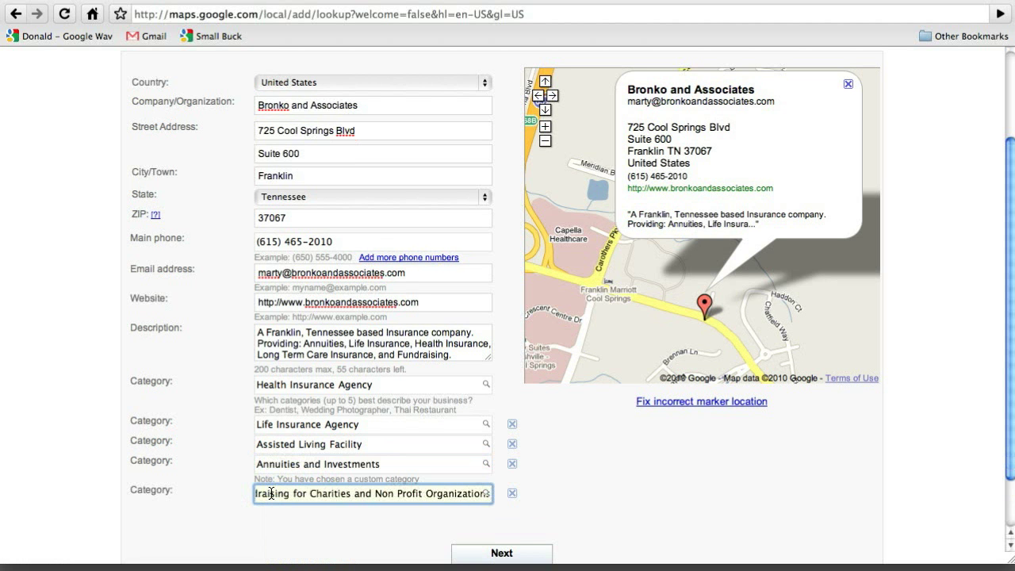
{"action": "scroll", "coordinate": [636, 496], "scroll_direction": "down", "scroll_amount": 1}
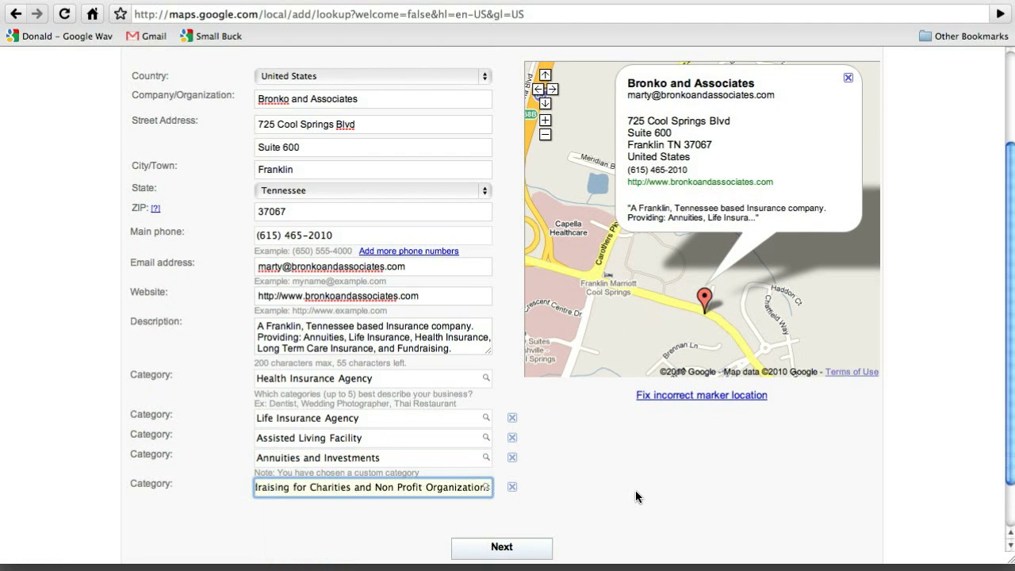
{"action": "scroll", "coordinate": [636, 497], "scroll_direction": "down", "scroll_amount": 2}
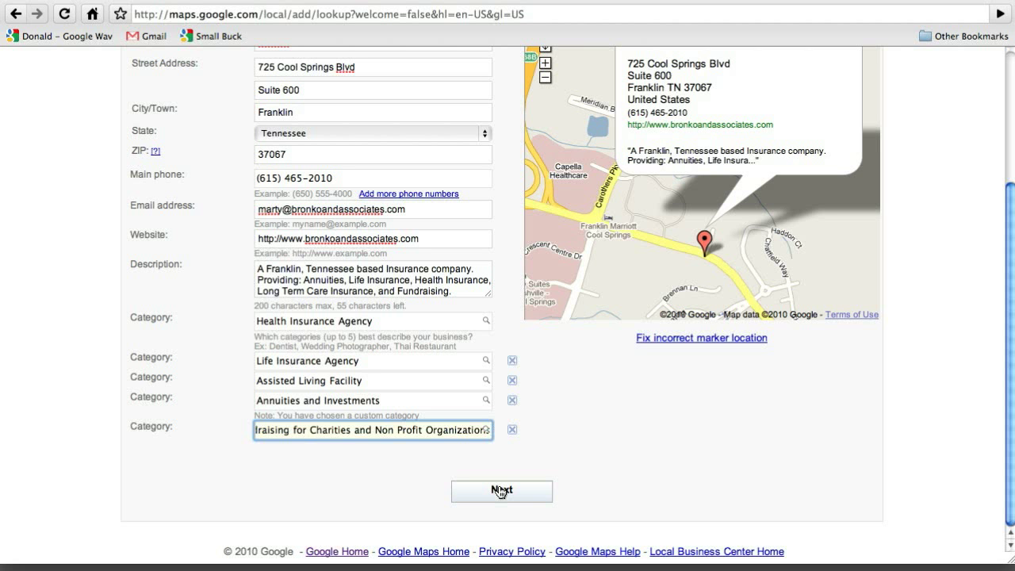
{"action": "left_click", "coordinate": [500, 491]}
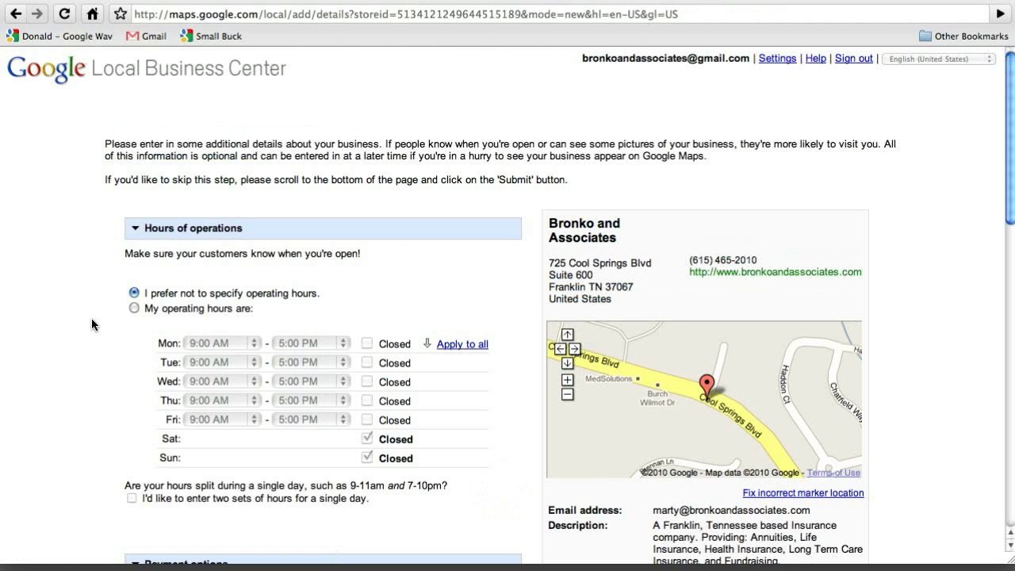
- Specify operating hours: weekdays 9:00 AM–5:00 PM, weekends closed
{"action": "left_click", "coordinate": [134, 307]}
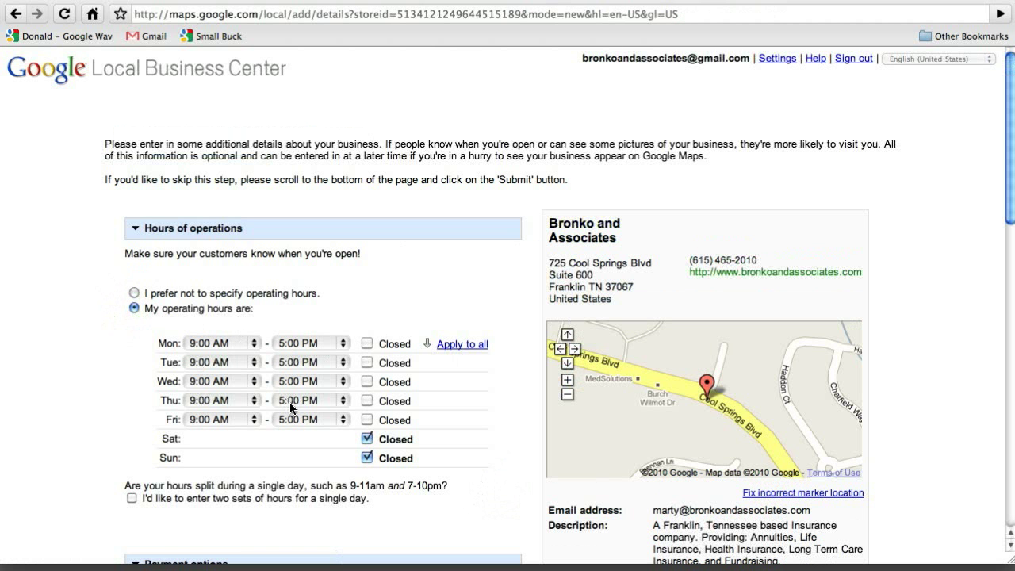
{"action": "scroll", "coordinate": [289, 405], "scroll_direction": "down", "scroll_amount": 5}
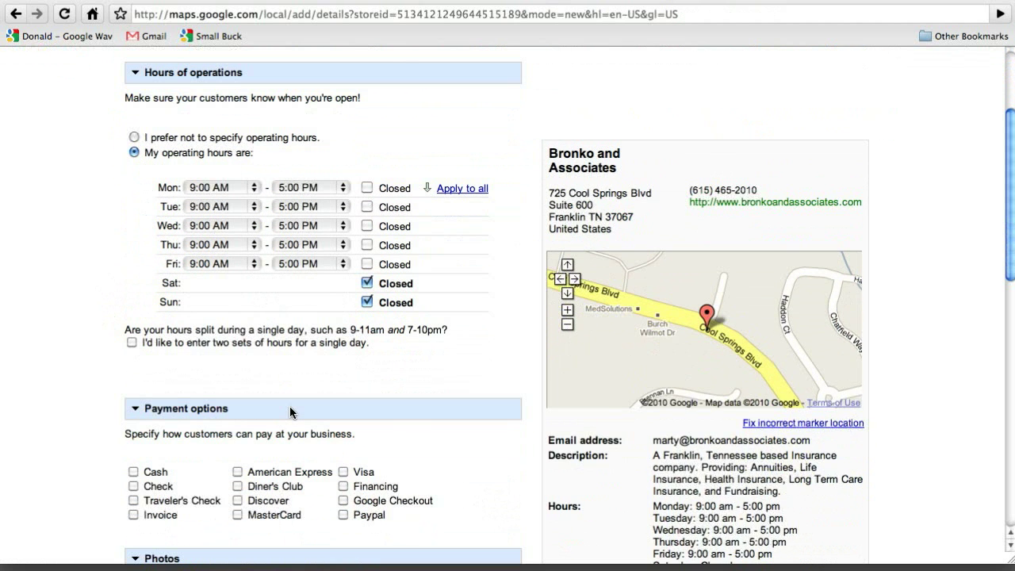
{"action": "scroll", "coordinate": [290, 412], "scroll_direction": "down", "scroll_amount": 1}
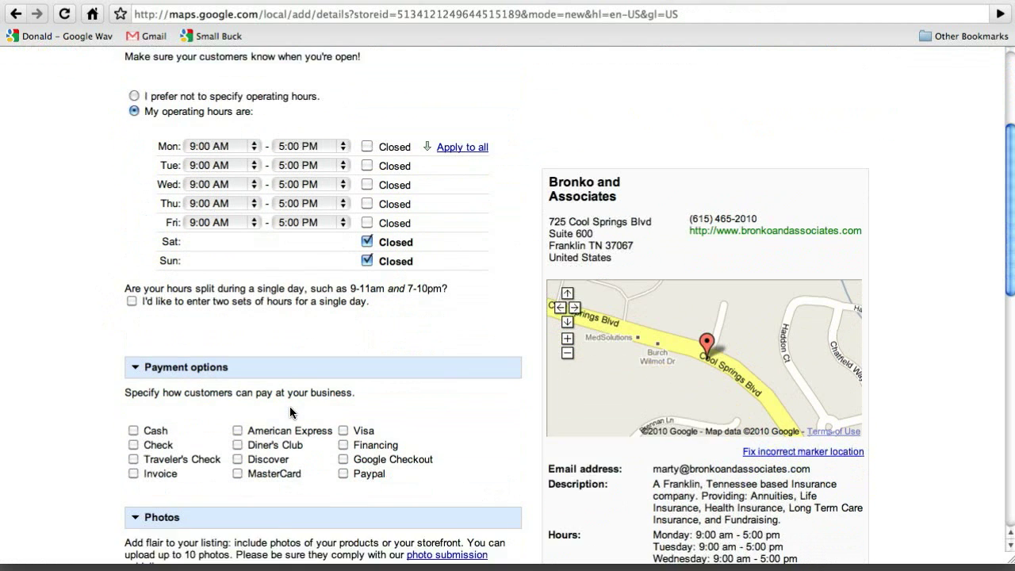
{"action": "scroll", "coordinate": [159, 406], "scroll_direction": "down", "scroll_amount": 1}
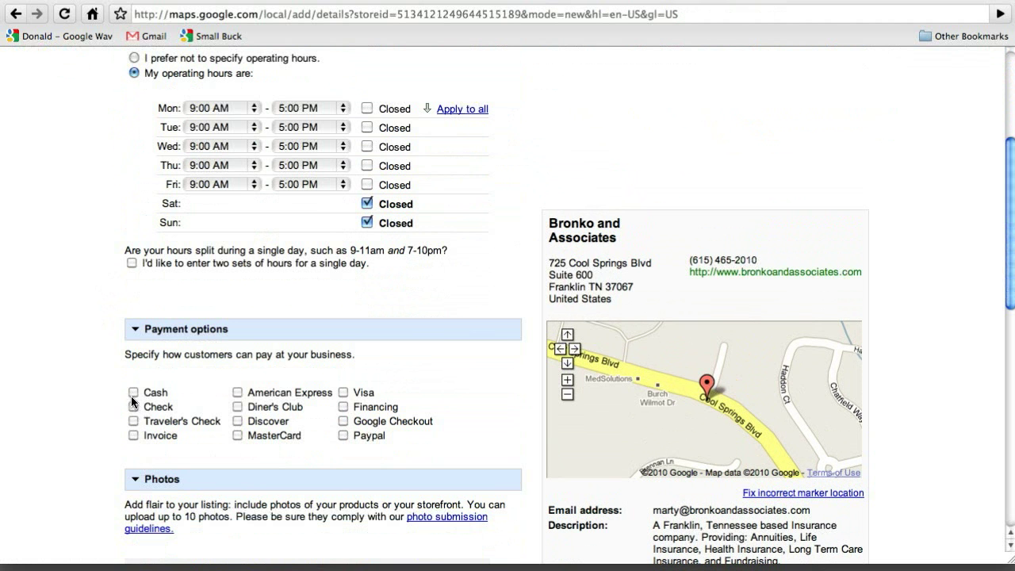
- Accept Cash, Check, American Express, Discover, MasterCard and Visa as payment options
{"action": "left_click", "coordinate": [133, 392]}
{"action": "left_click", "coordinate": [133, 406]}
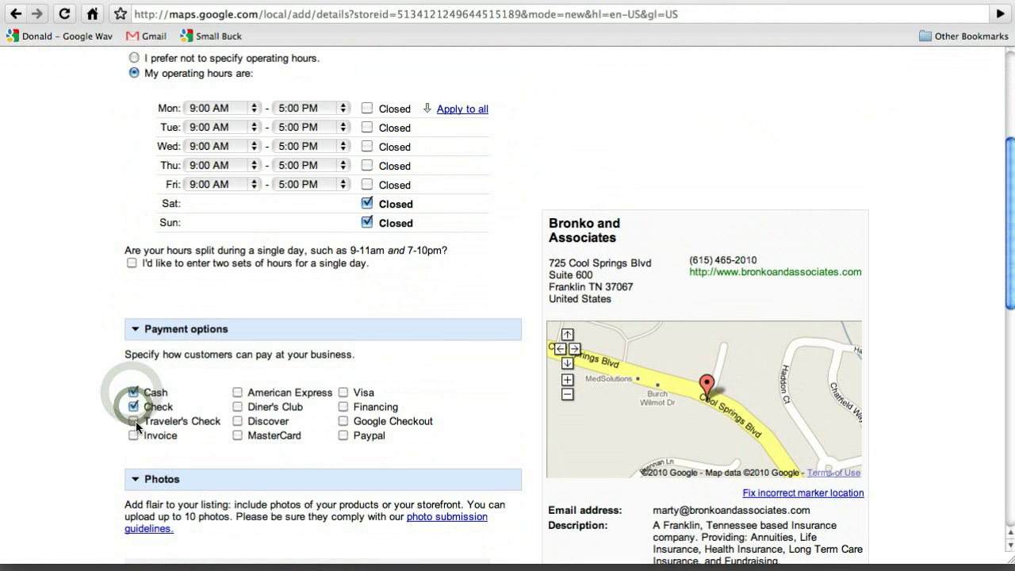
{"action": "left_click", "coordinate": [238, 391]}
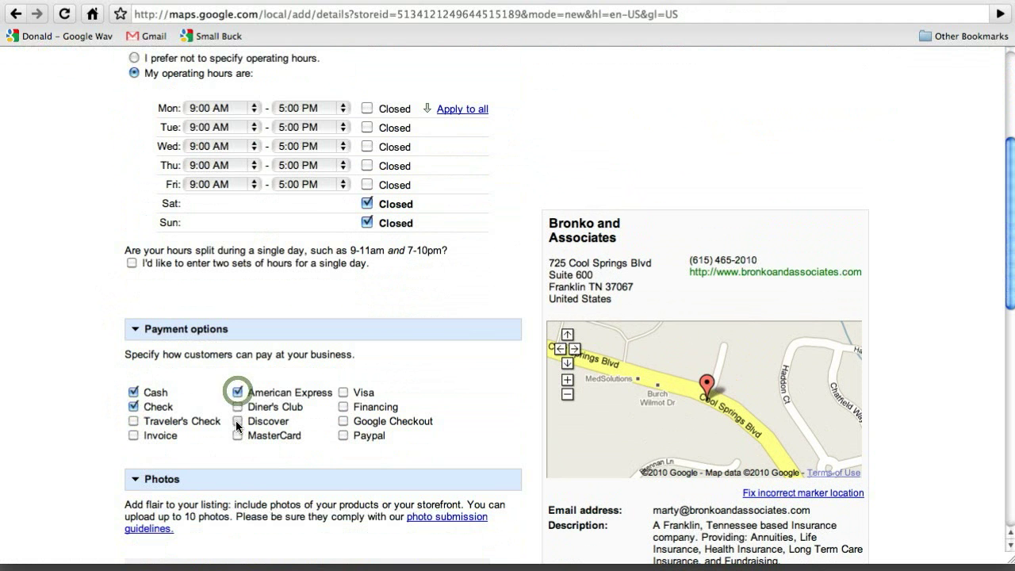
{"action": "left_click", "coordinate": [237, 421]}
{"action": "left_click", "coordinate": [237, 435]}
{"action": "left_click", "coordinate": [344, 393]}
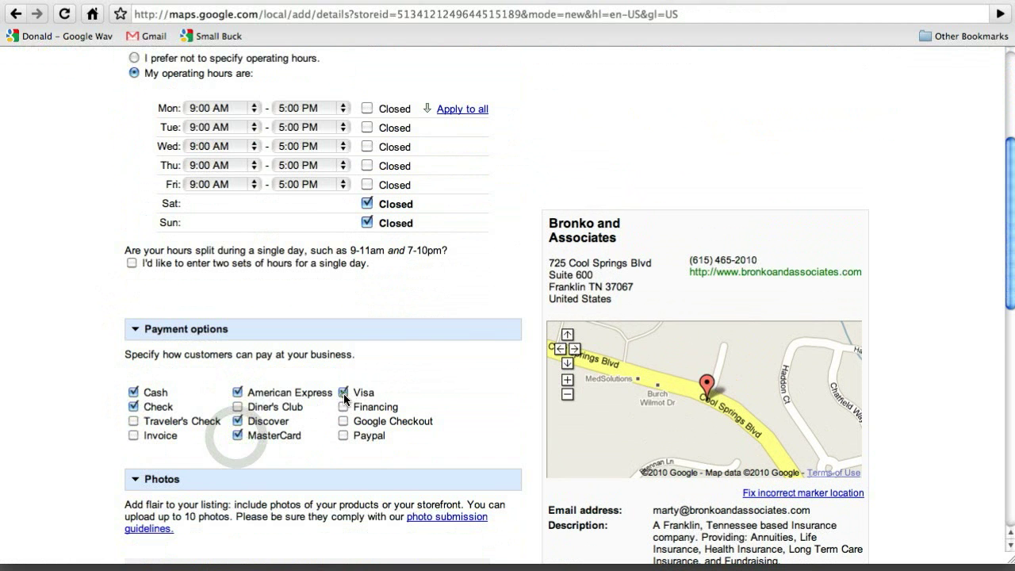
- Submit the additional details, skipping Photos and Videos, to reach phone/postcard validation
{"action": "scroll", "coordinate": [435, 376], "scroll_direction": "down", "scroll_amount": 5}
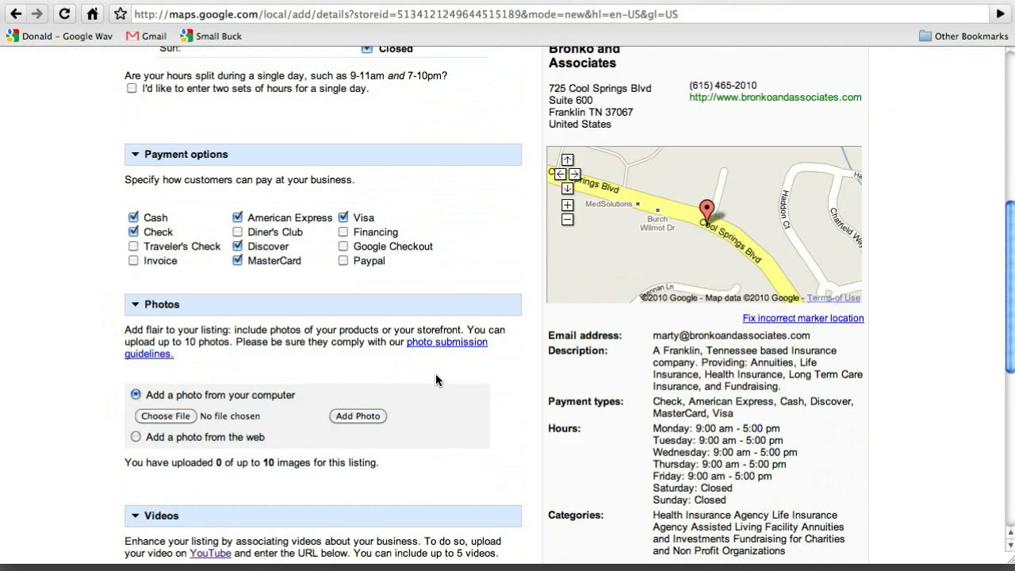
{"action": "scroll", "coordinate": [435, 377], "scroll_direction": "down", "scroll_amount": 1}
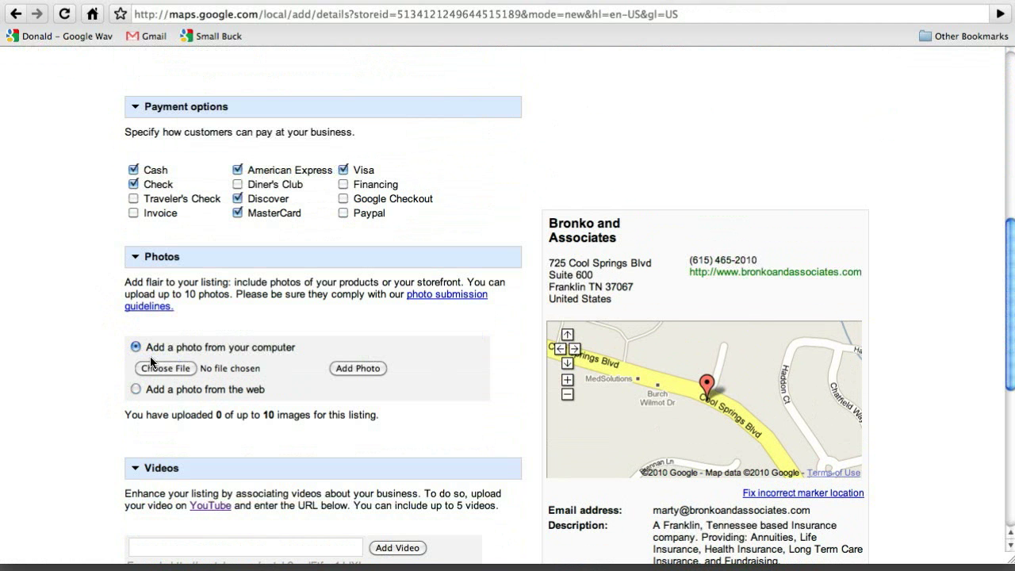
{"action": "scroll", "coordinate": [367, 375], "scroll_direction": "down", "scroll_amount": 6}
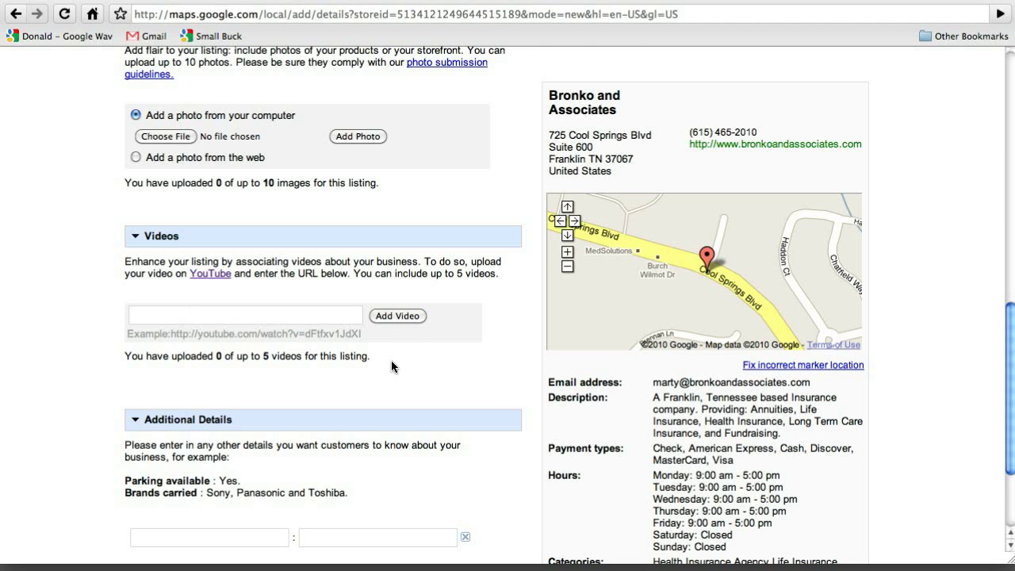
{"action": "scroll", "coordinate": [391, 360], "scroll_direction": "down", "scroll_amount": 4}
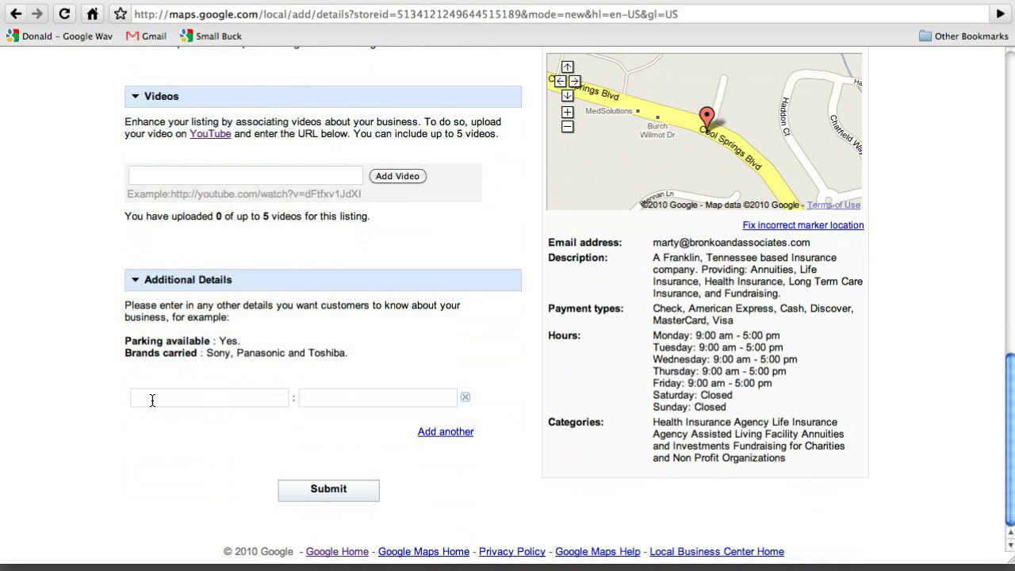
{"action": "left_click", "coordinate": [326, 492]}
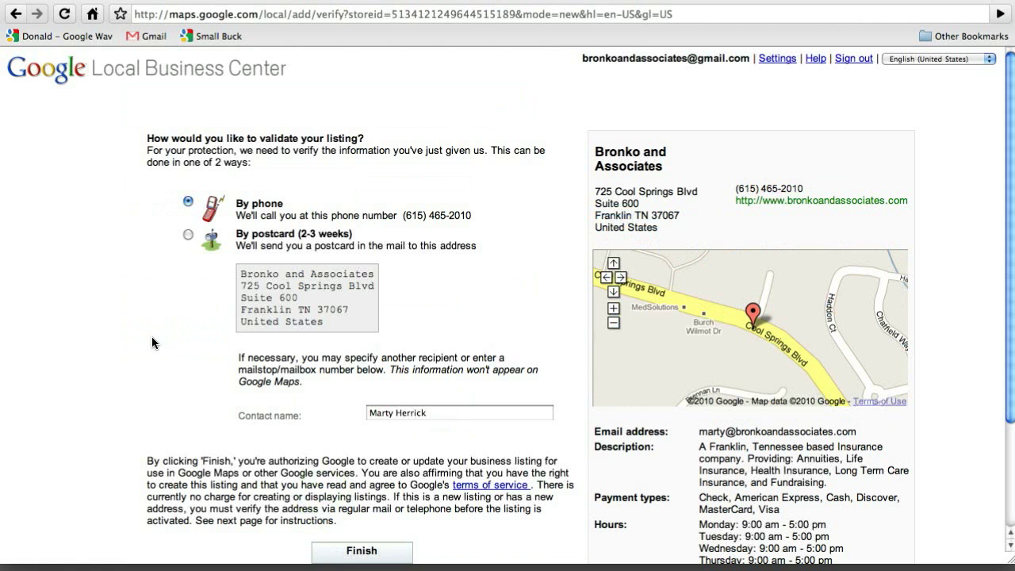
{"action": "scroll", "coordinate": [153, 336], "scroll_direction": "down", "scroll_amount": 1}
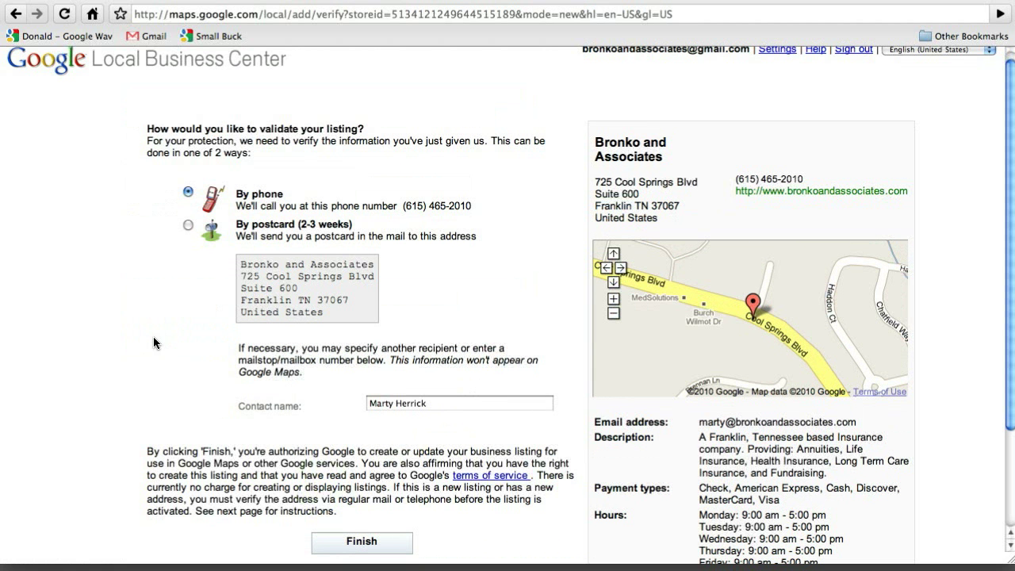
{"action": "scroll", "coordinate": [154, 336], "scroll_direction": "up", "scroll_amount": 1}
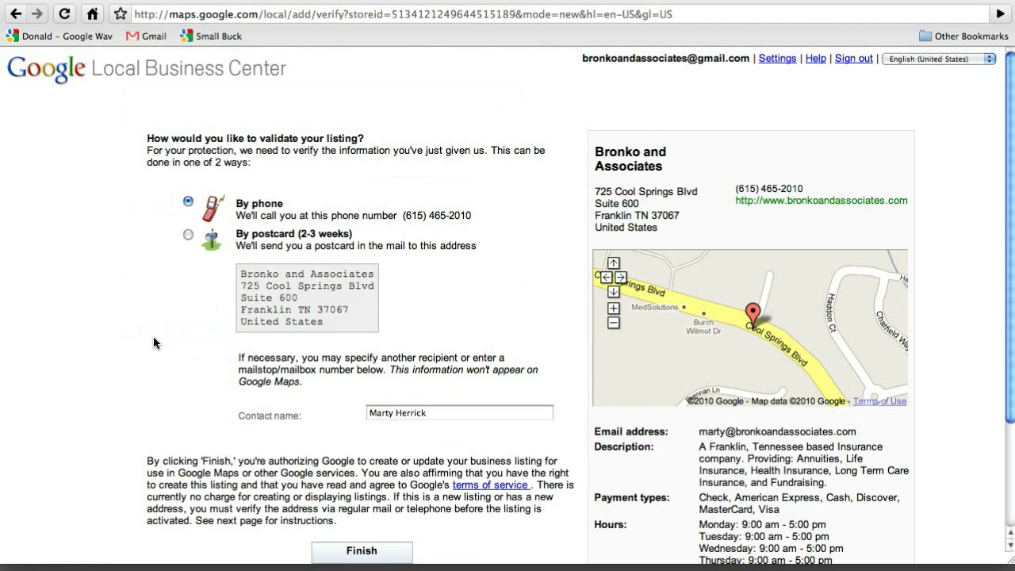
{"action": "scroll", "coordinate": [153, 341], "scroll_direction": "down", "scroll_amount": 4}
{"action": "scroll", "coordinate": [153, 342], "scroll_direction": "down", "scroll_amount": 1}
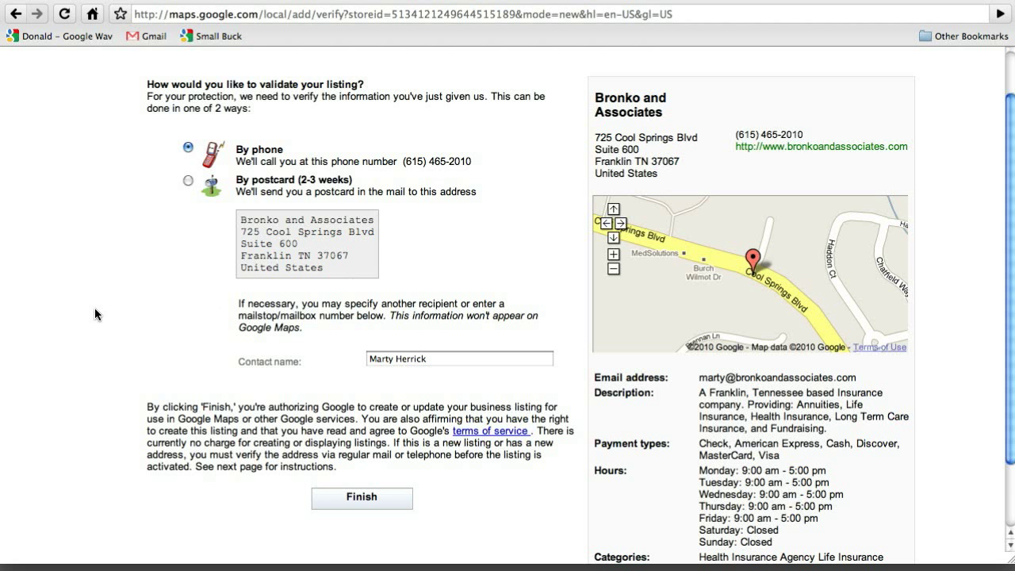
{"action": "scroll", "coordinate": [95, 315], "scroll_direction": "down", "scroll_amount": 1}
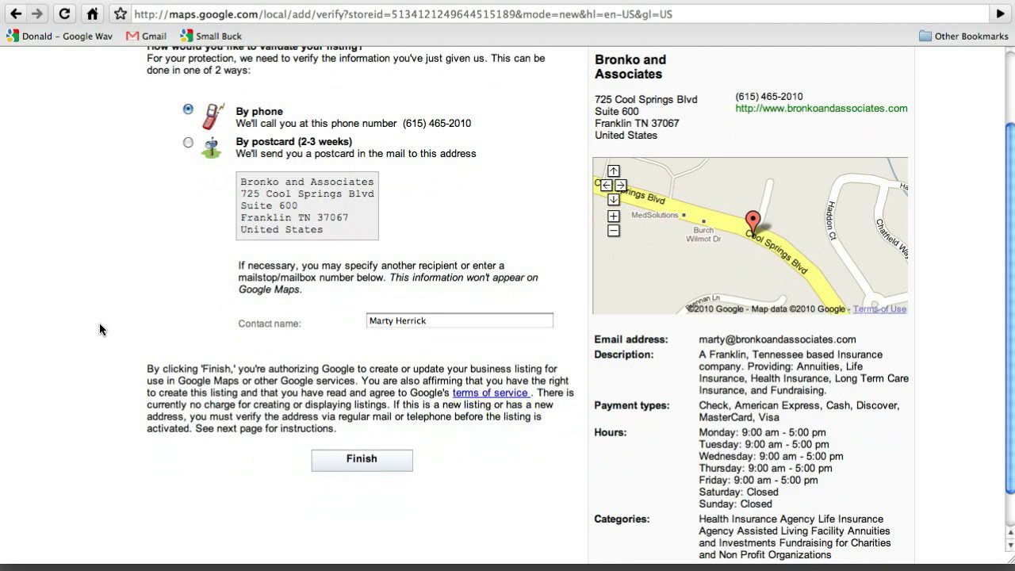
{"action": "scroll", "coordinate": [102, 332], "scroll_direction": "down", "scroll_amount": 1}
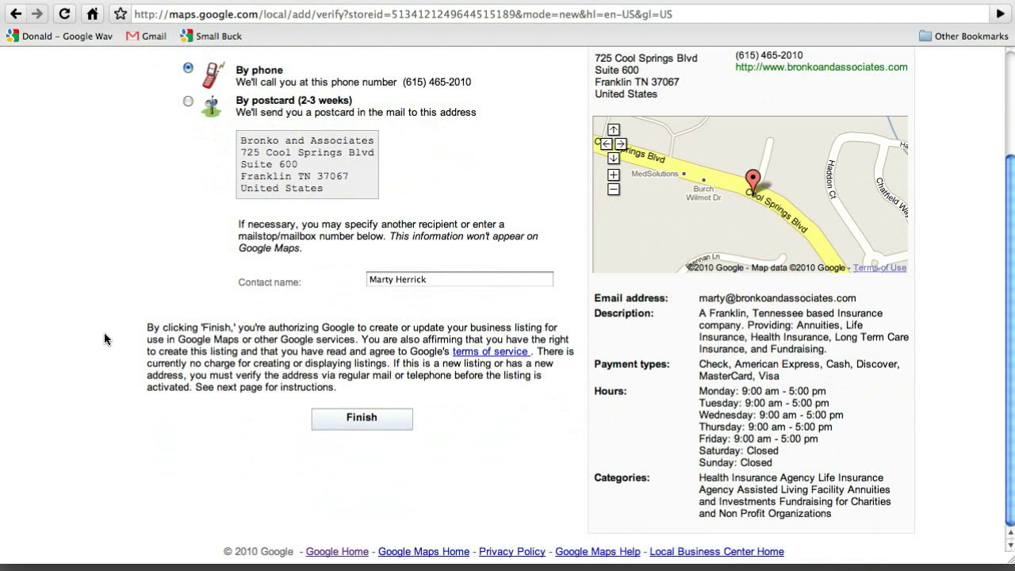
{"action": "scroll", "coordinate": [103, 339], "scroll_direction": "up", "scroll_amount": 3}
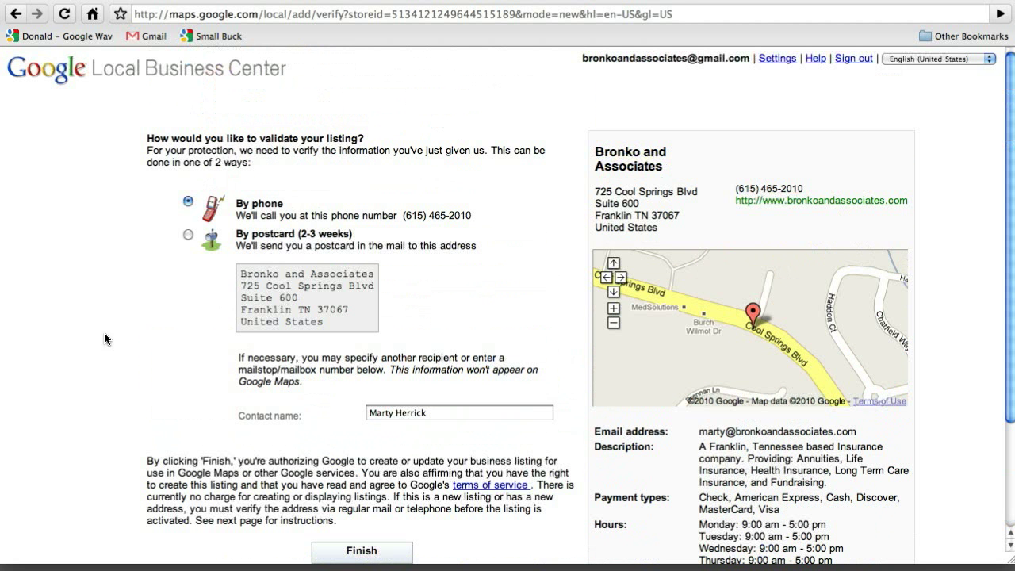